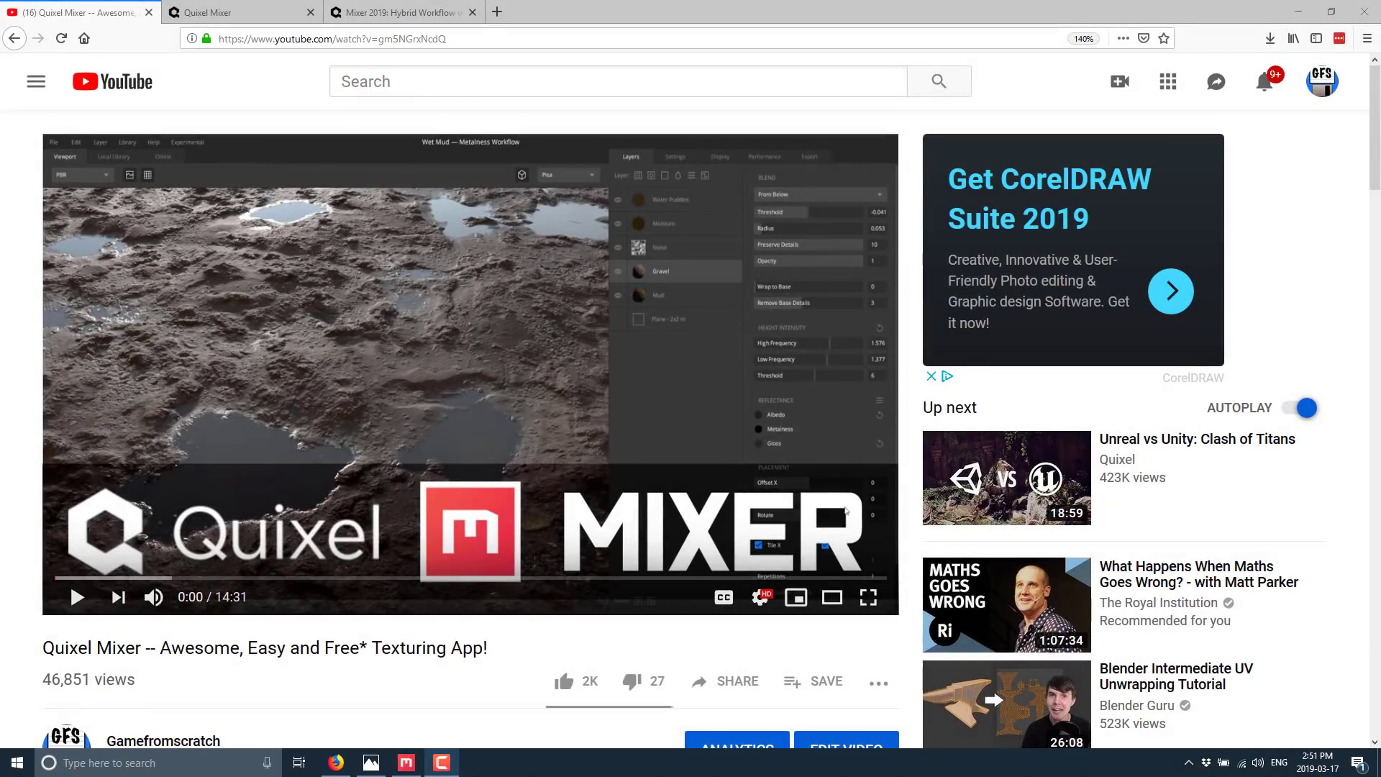
- View the Quixel Mixer product page, then bring up Mixer with the Wet Mud mix
click(213, 13)
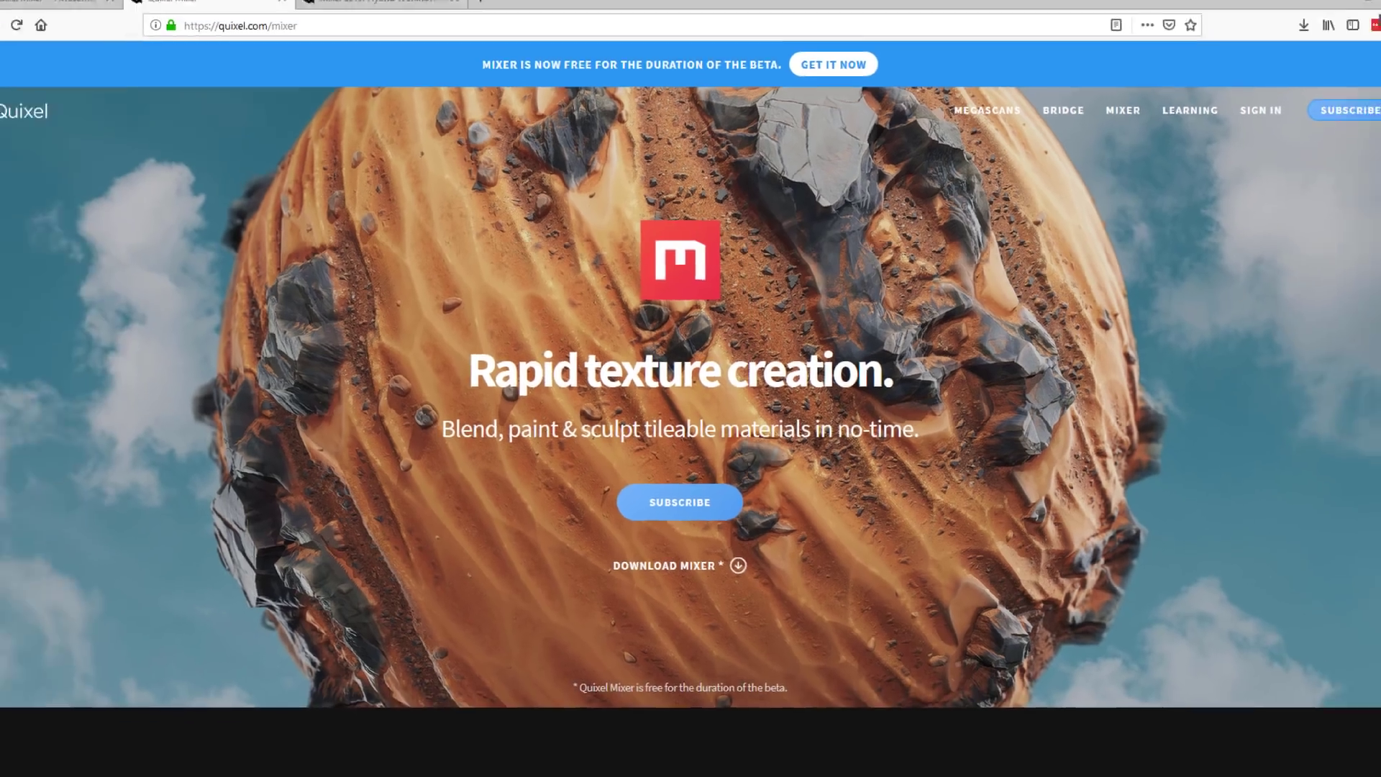
click(406, 762)
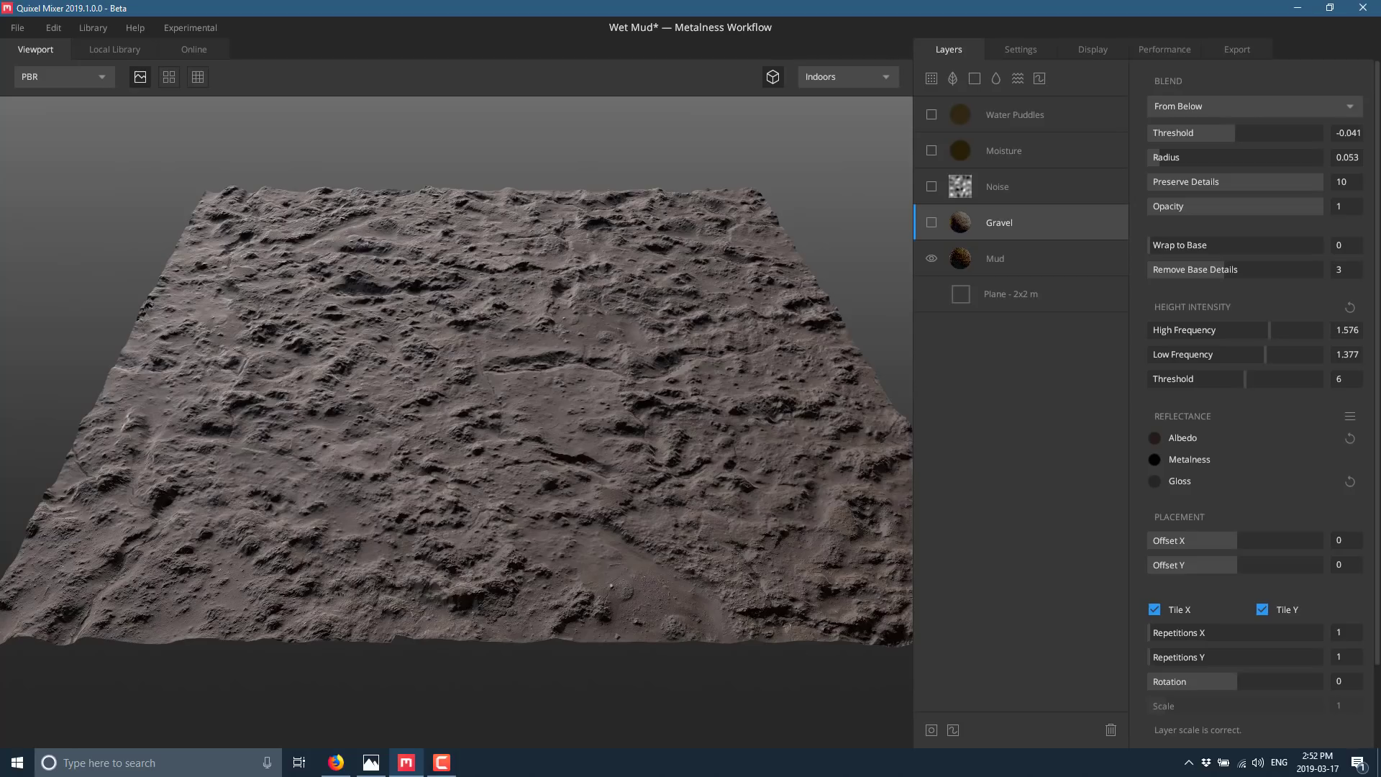
key(alt+Tab)
- Turn on the Gravel, Noise, Moisture and Water Puddles layers in the Layers panel
click(931, 223)
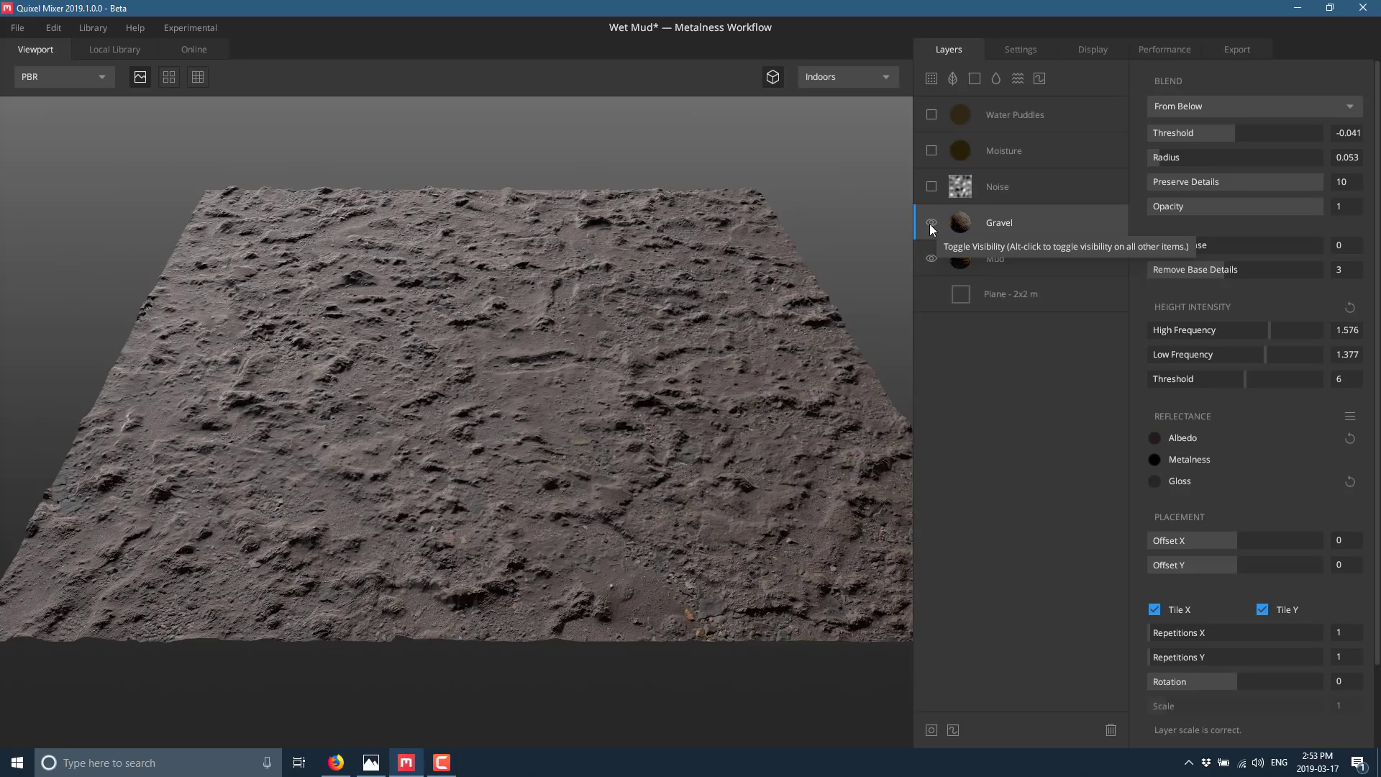
click(932, 185)
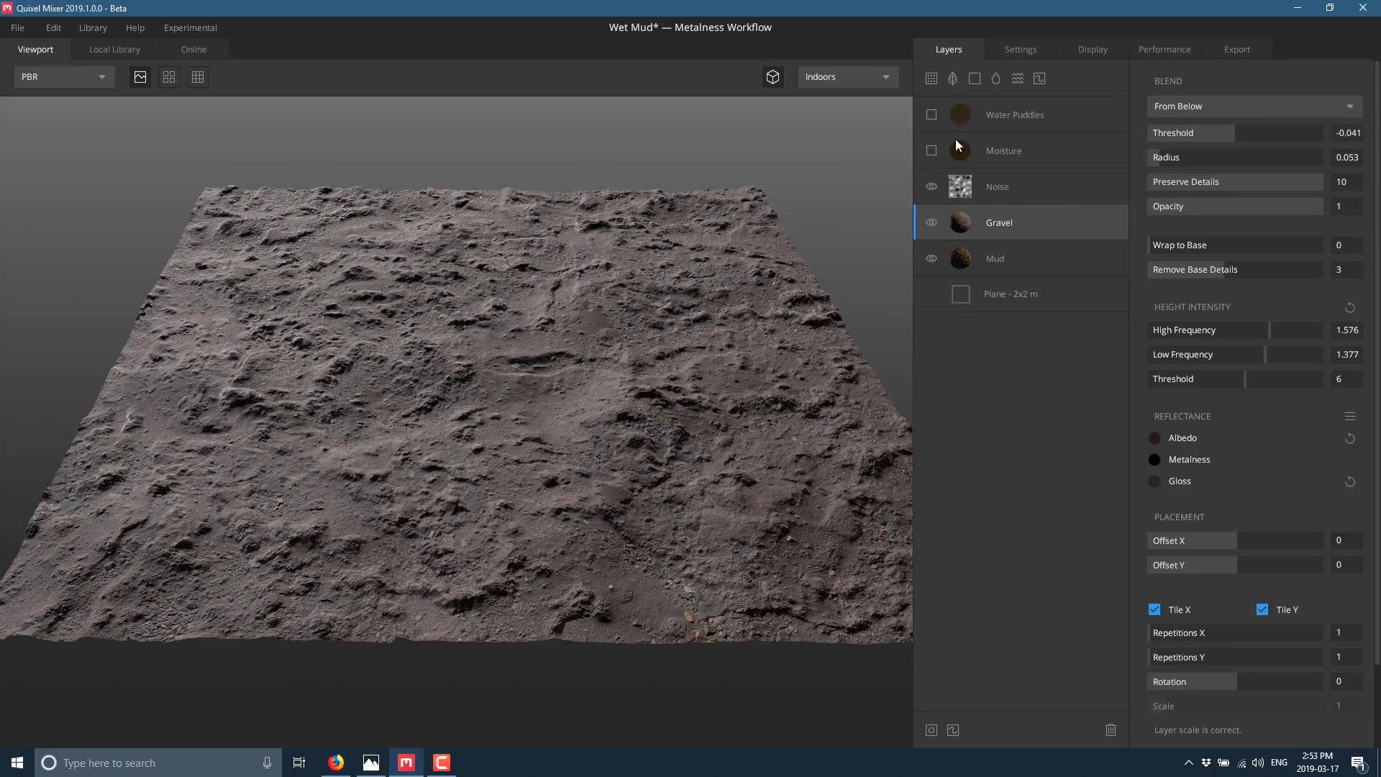
click(919, 152)
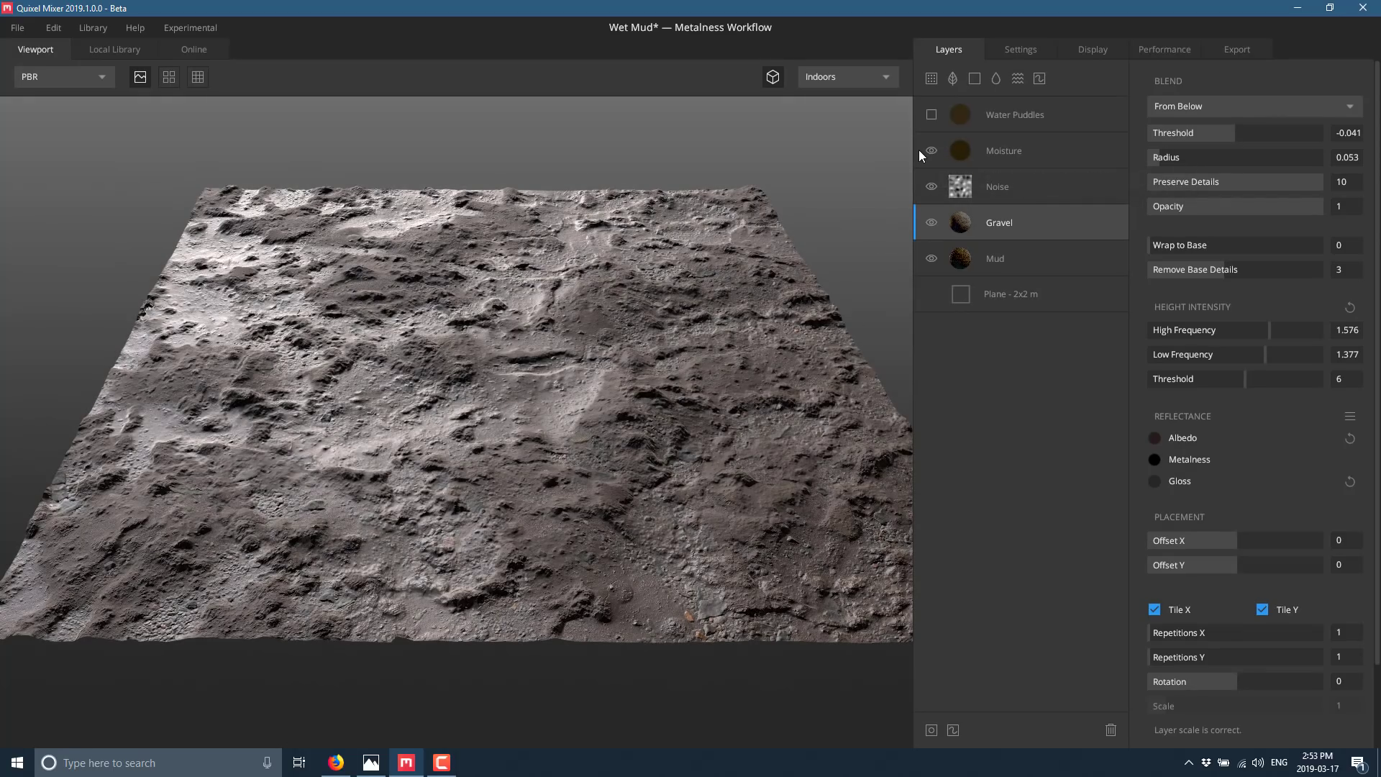
click(932, 115)
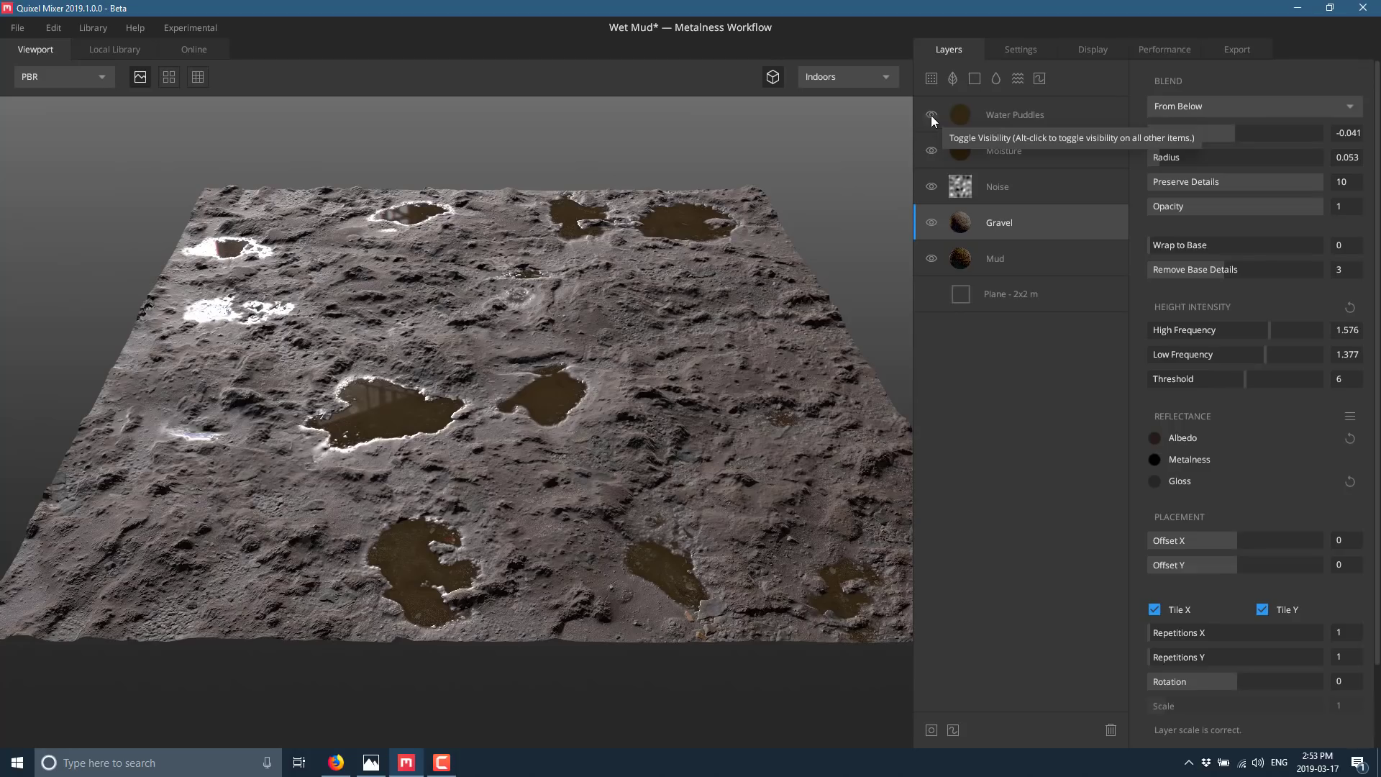
- Open the Stylized Floor sample mix, discarding the Wet Mud changes
click(23, 28)
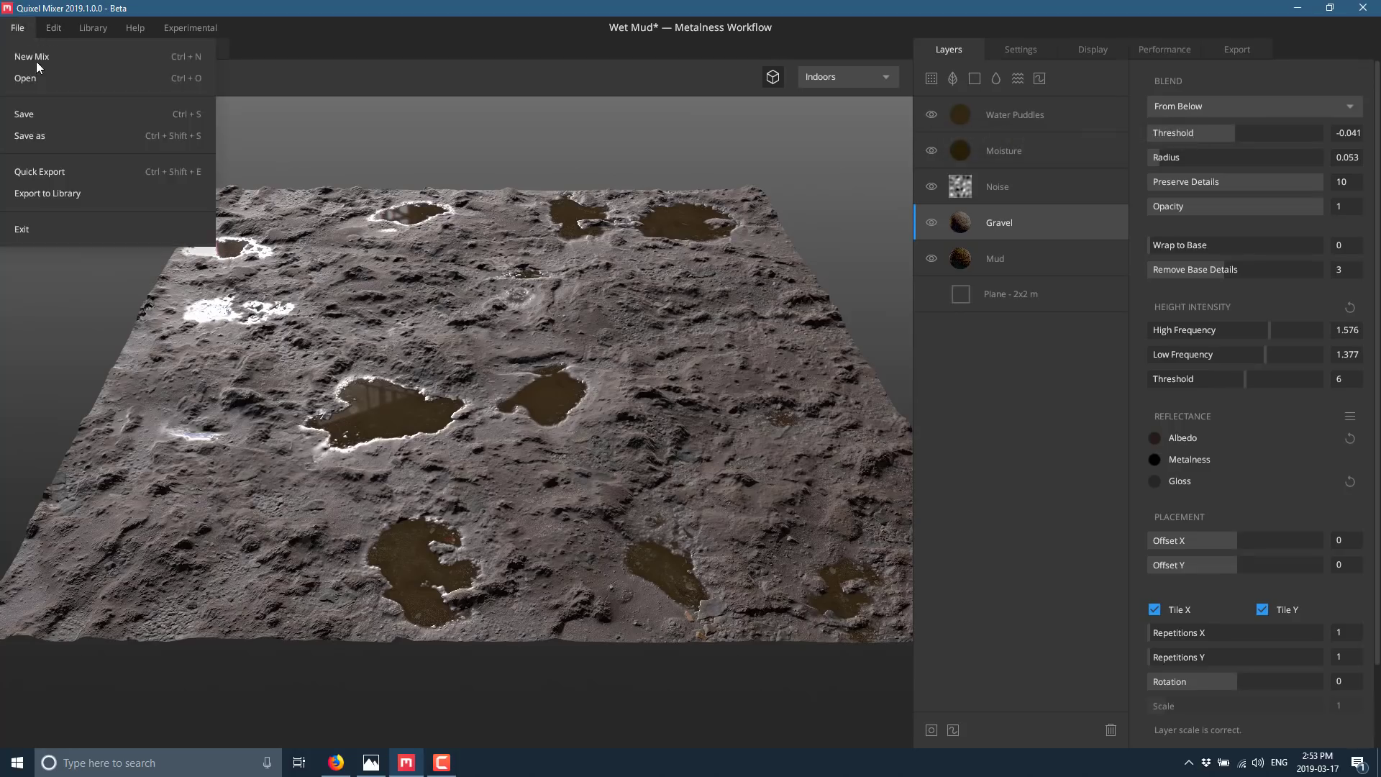
click(47, 79)
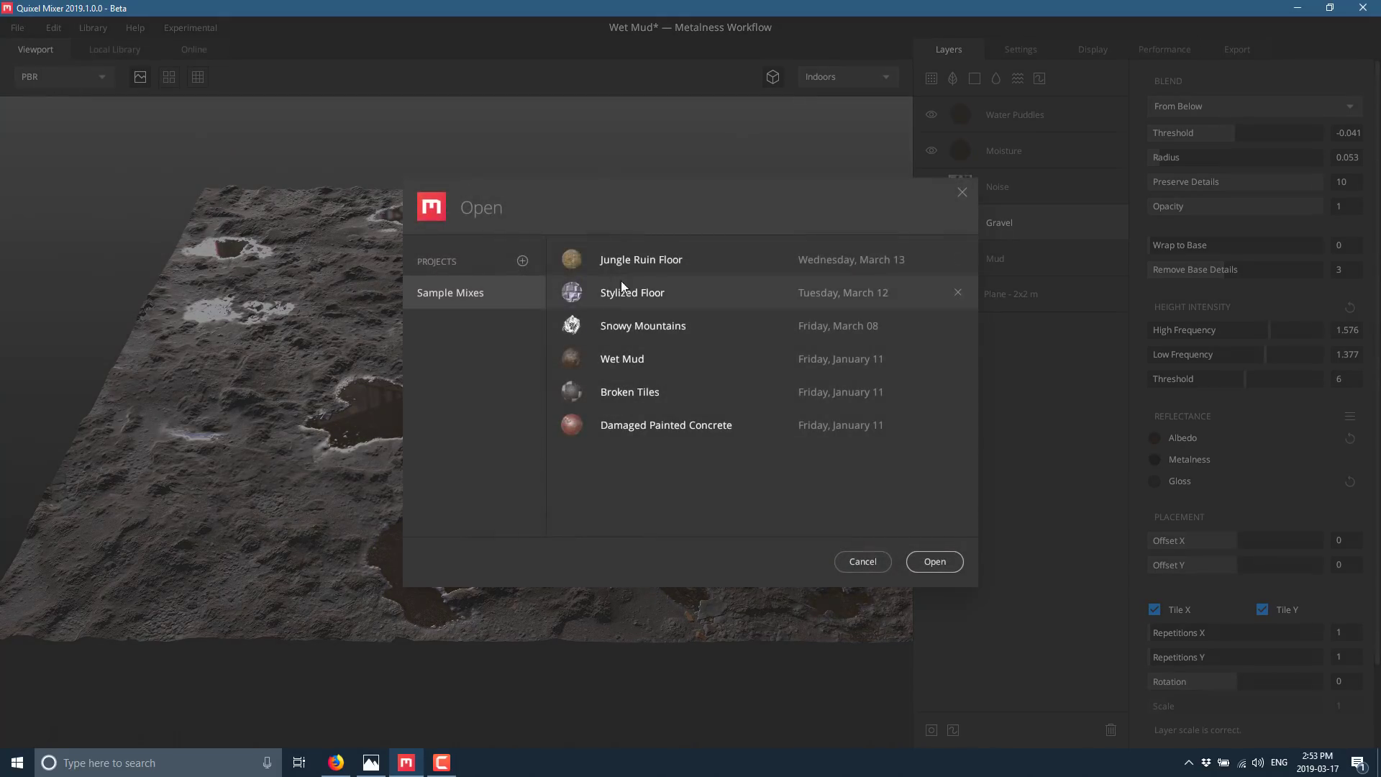
double_click(653, 287)
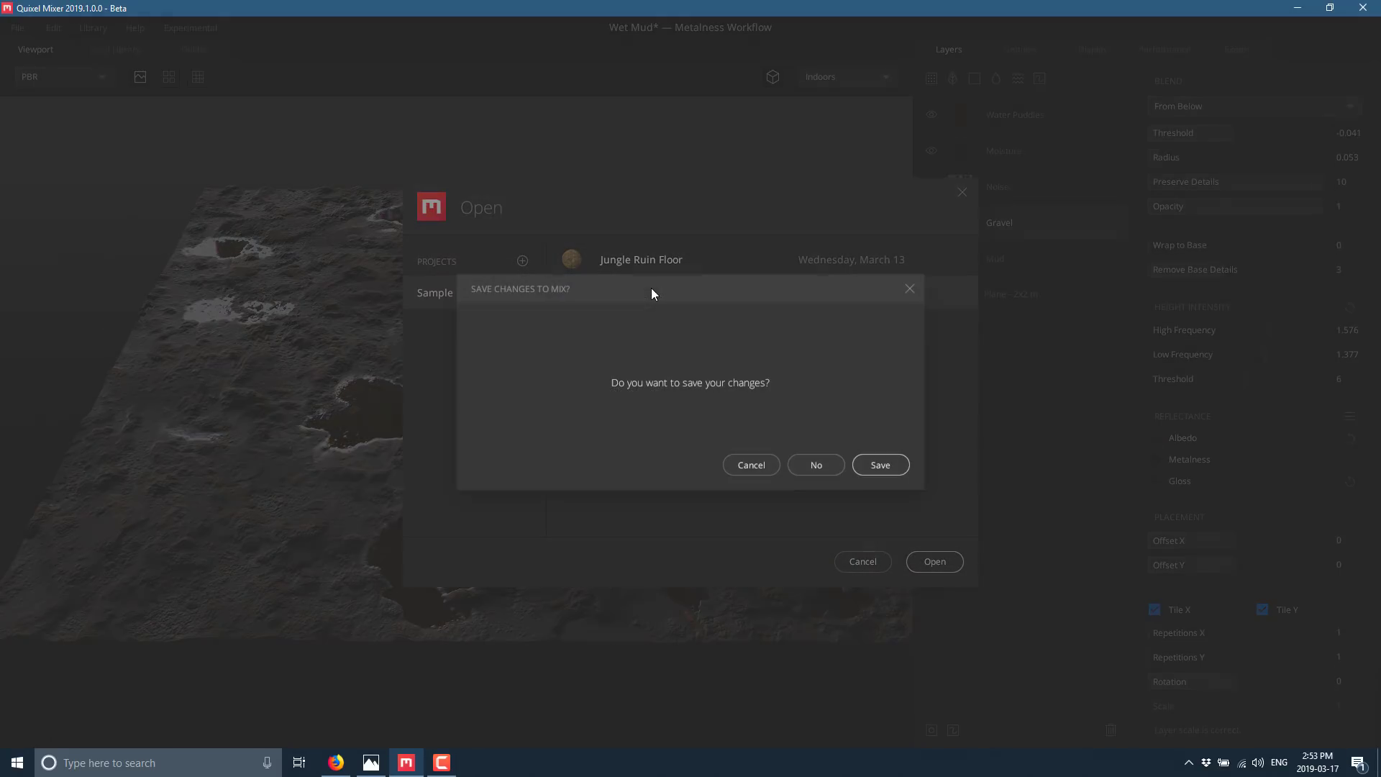
click(819, 469)
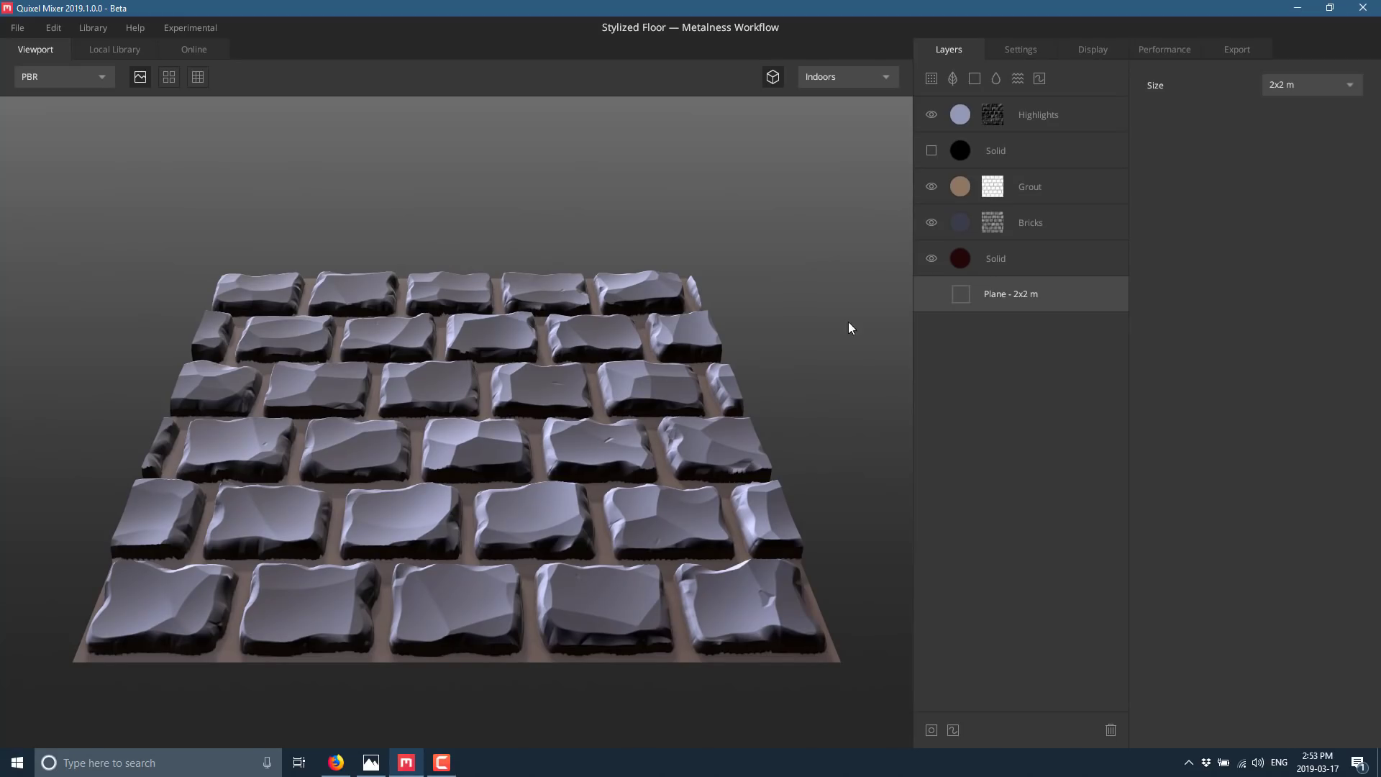
- Hide the Grout and Highlights layers so only Bricks and the base Solid remain visible
click(931, 222)
click(932, 186)
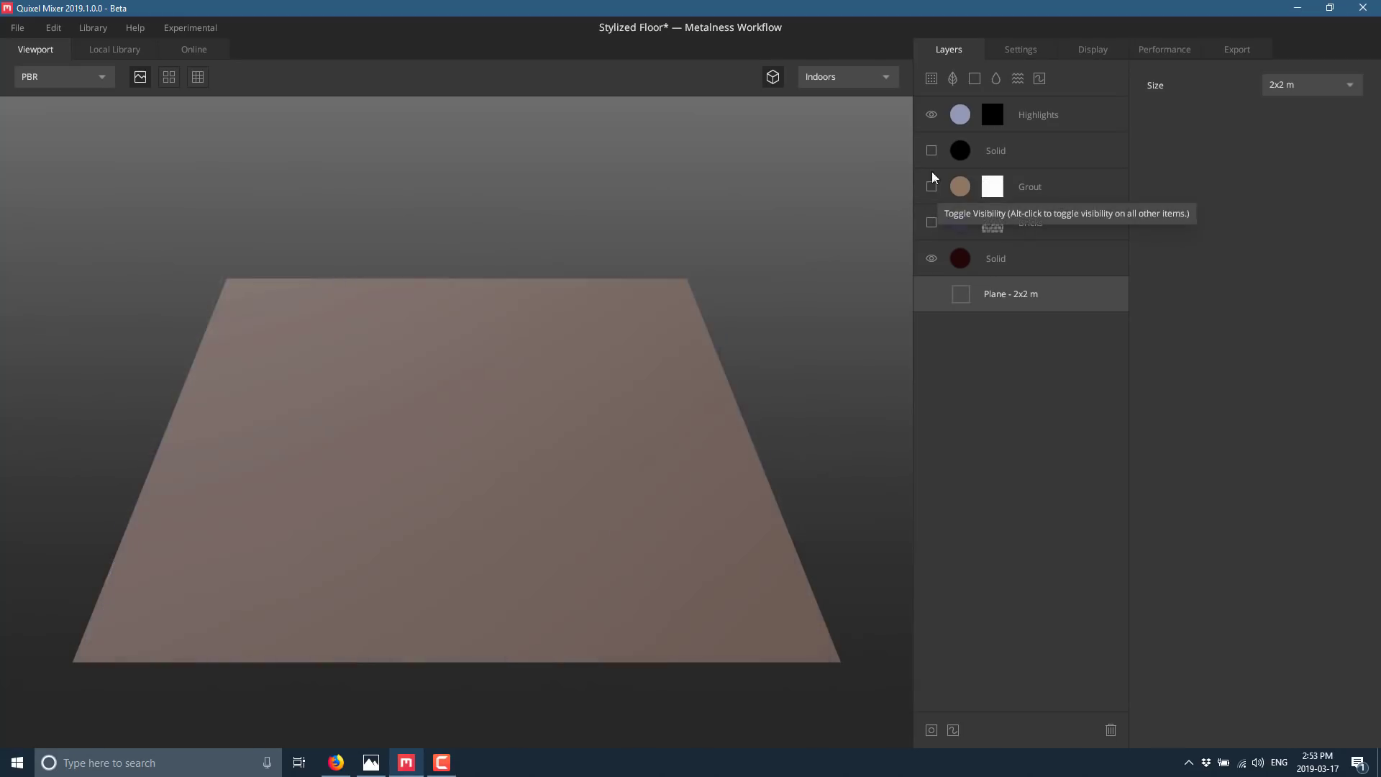
click(932, 116)
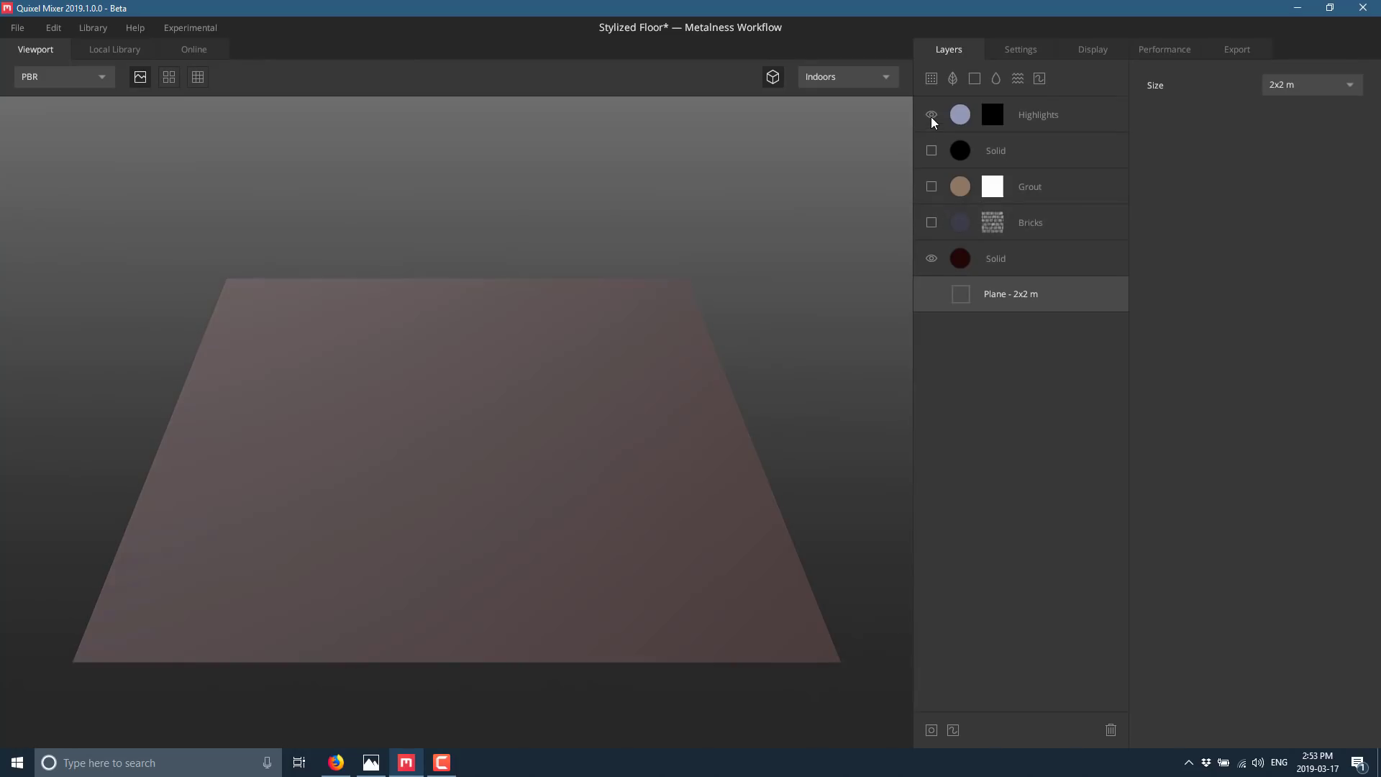
click(996, 263)
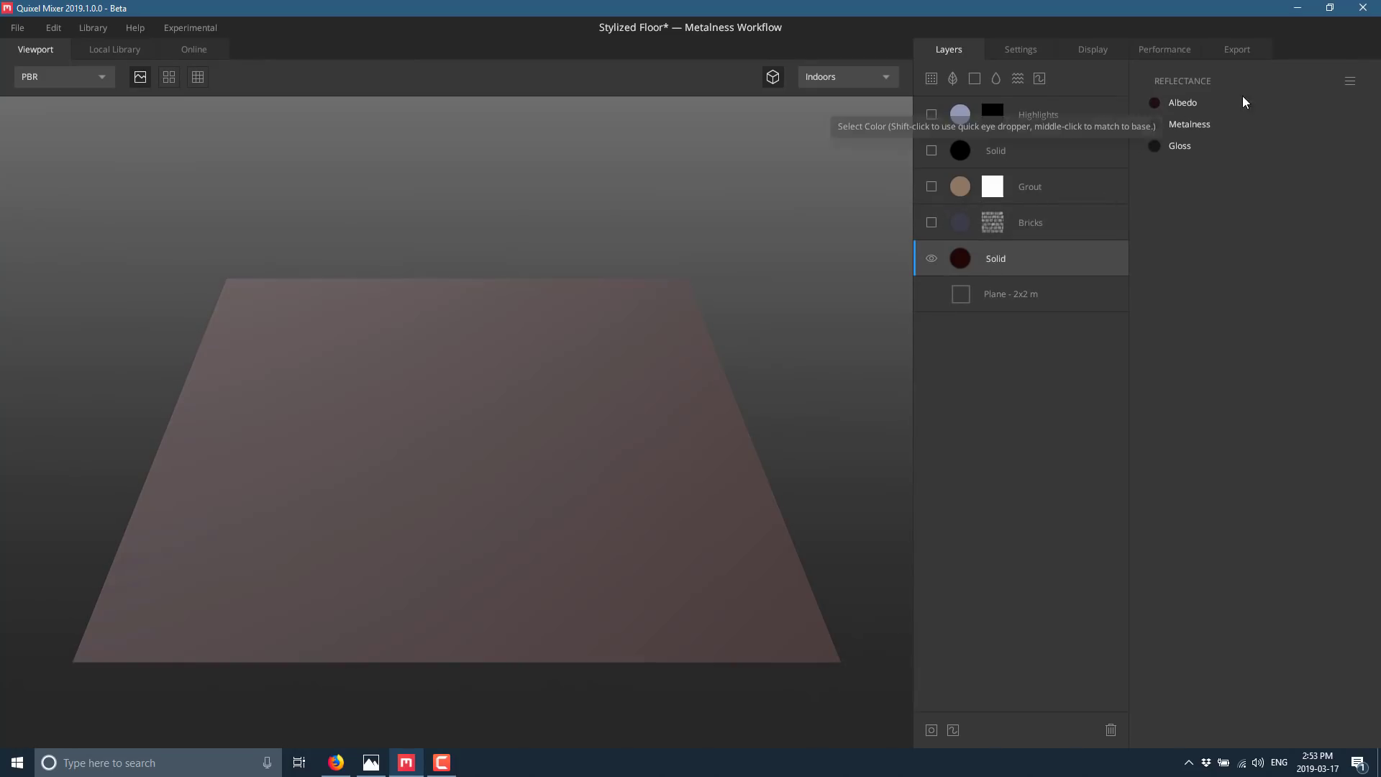
click(931, 223)
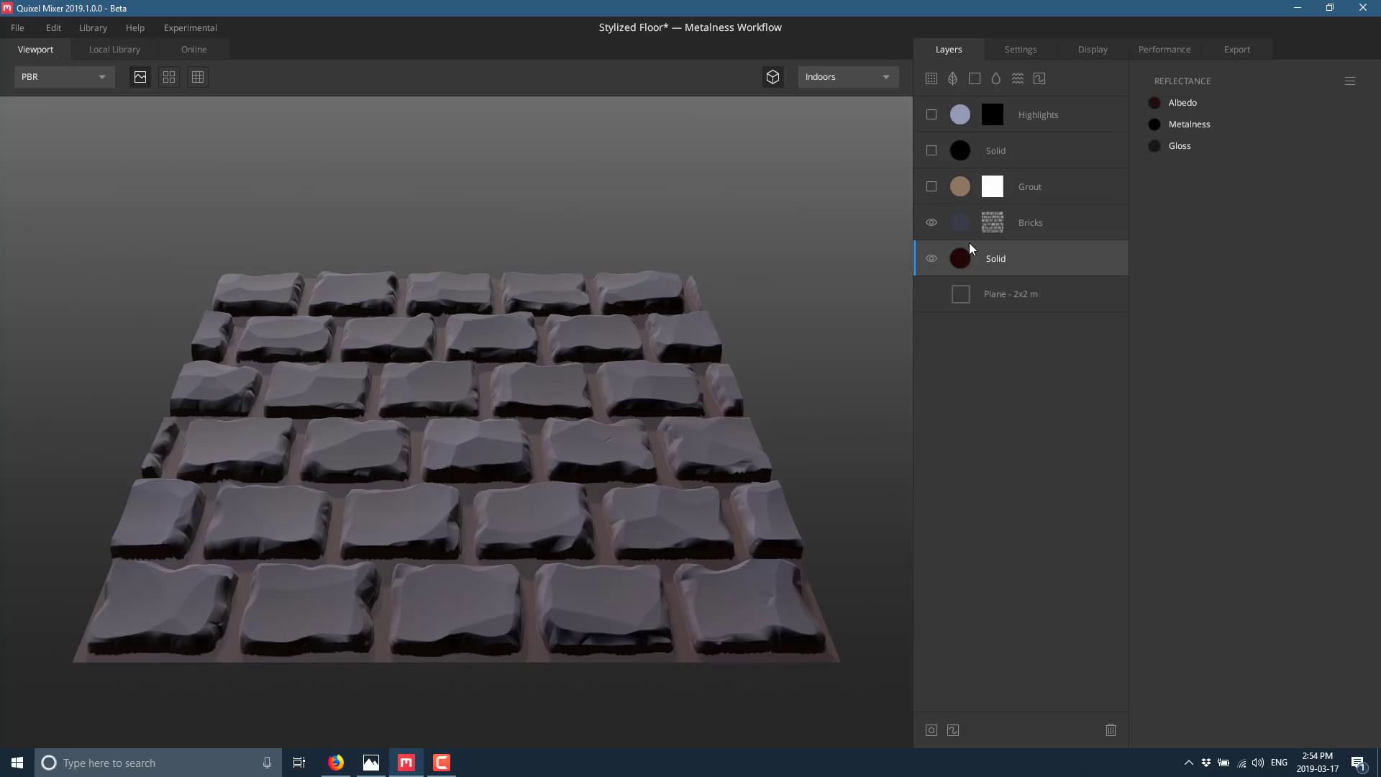
- Open the Bricks mask stack and try Circle, then Gradient as the pattern
click(1039, 232)
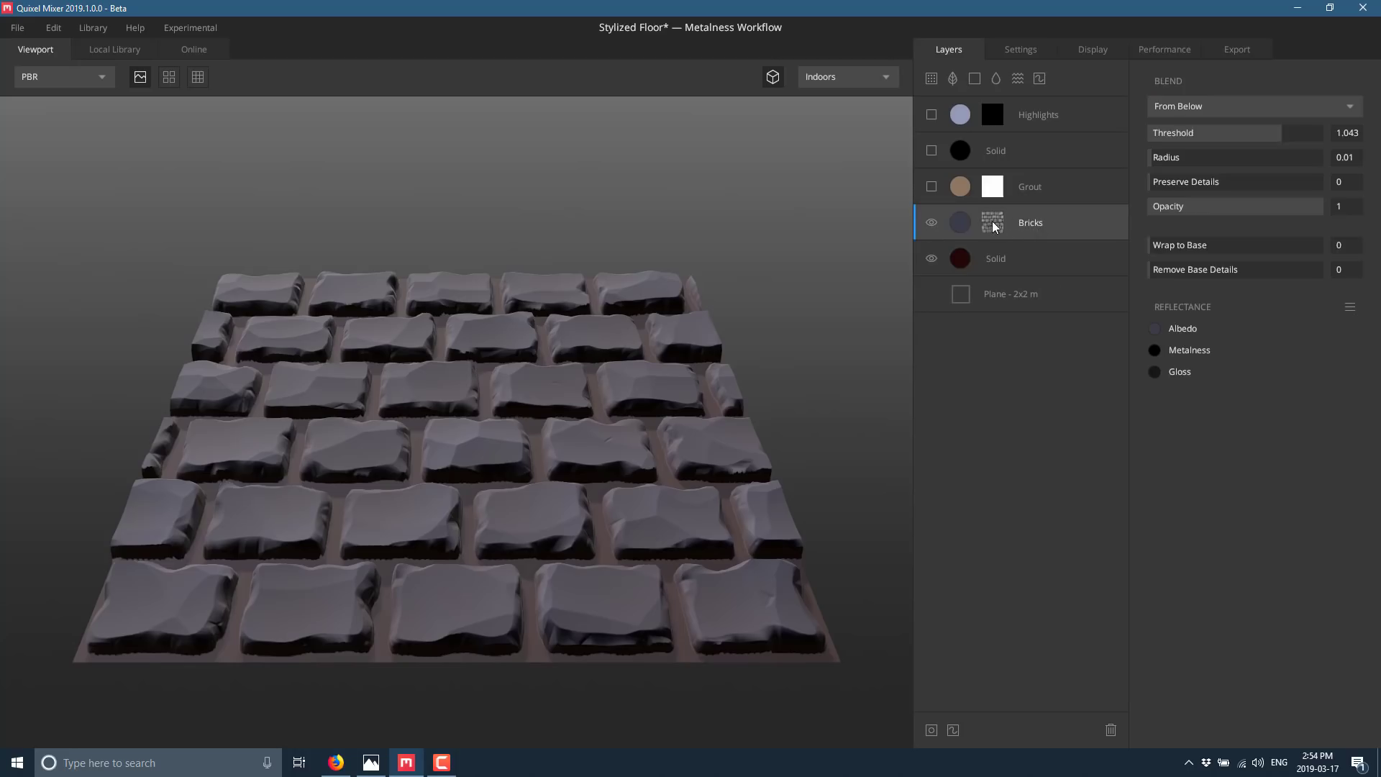
click(994, 224)
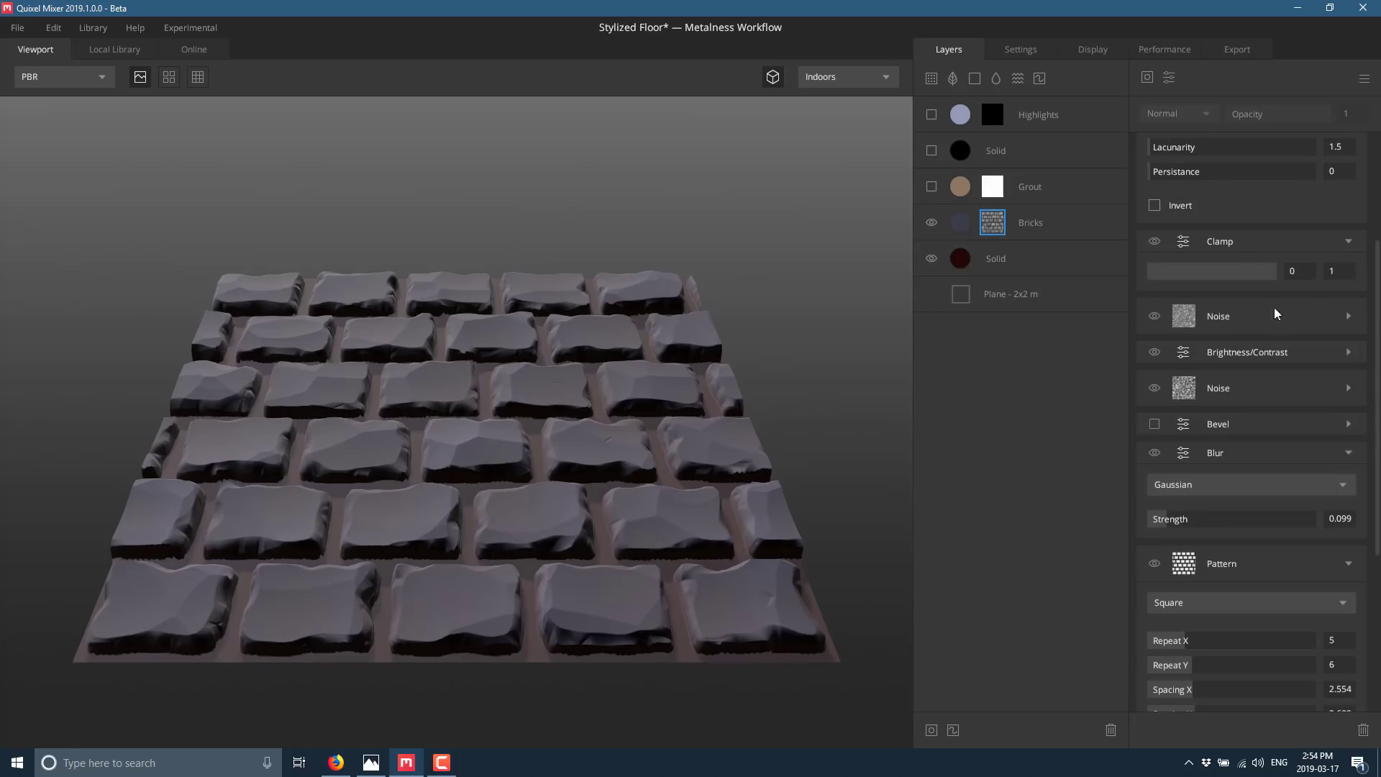
scroll(1275, 316, down, 1)
scroll(1247, 541, down, 1)
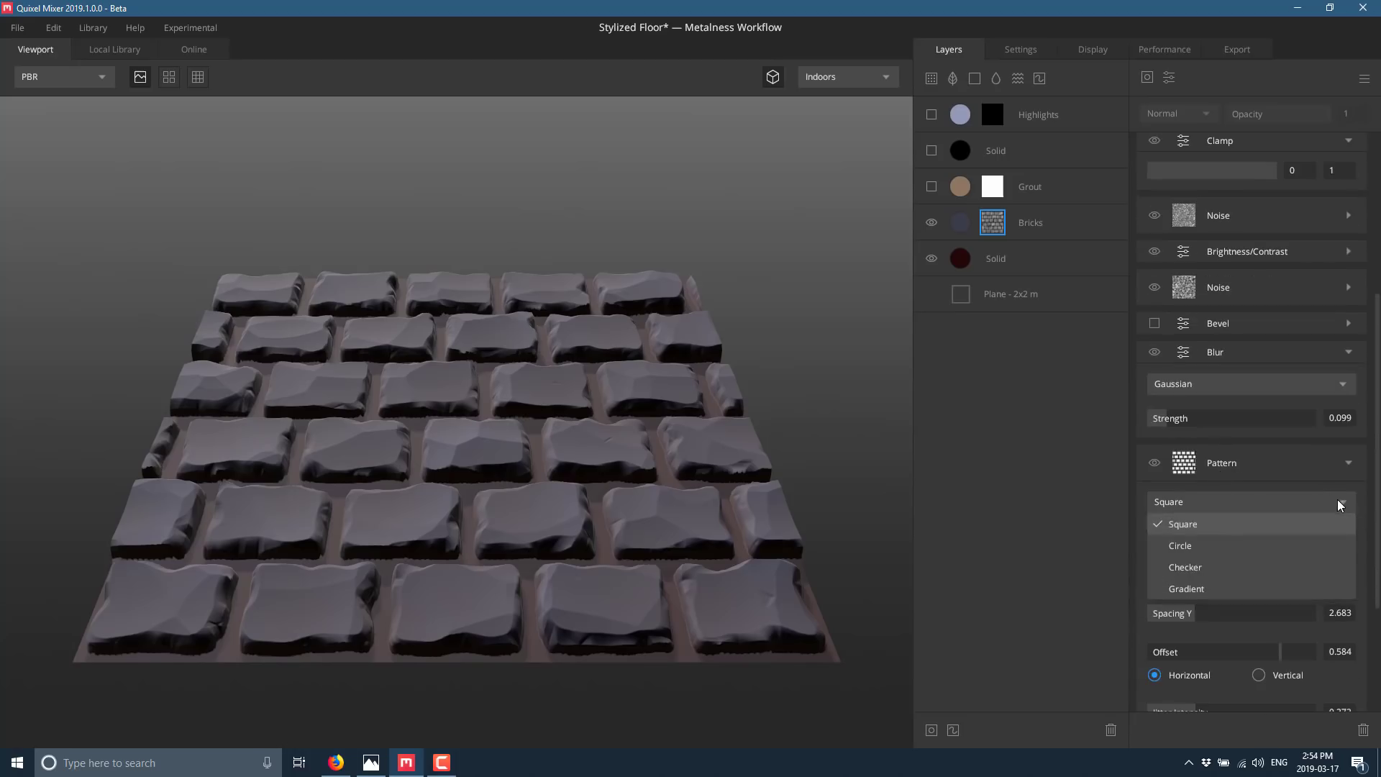
click(1266, 545)
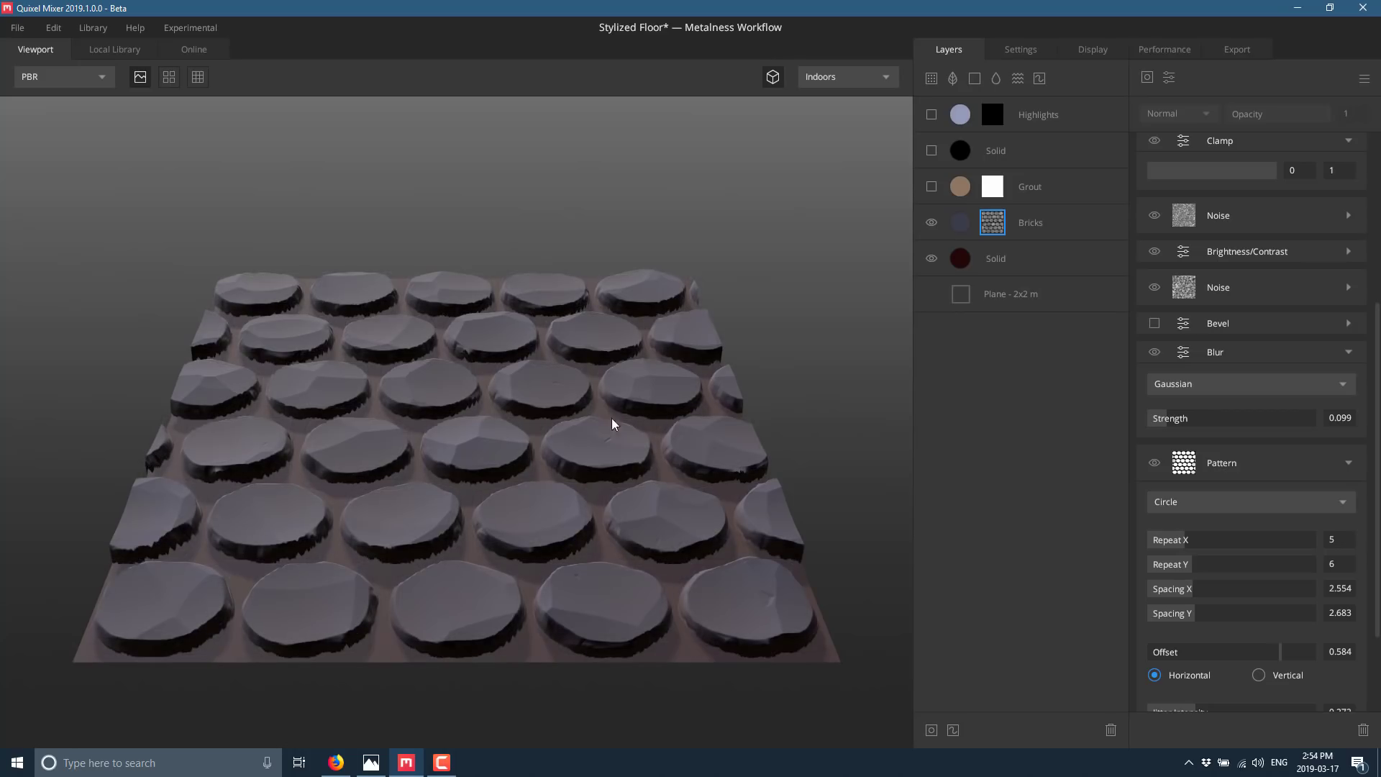
click(1315, 504)
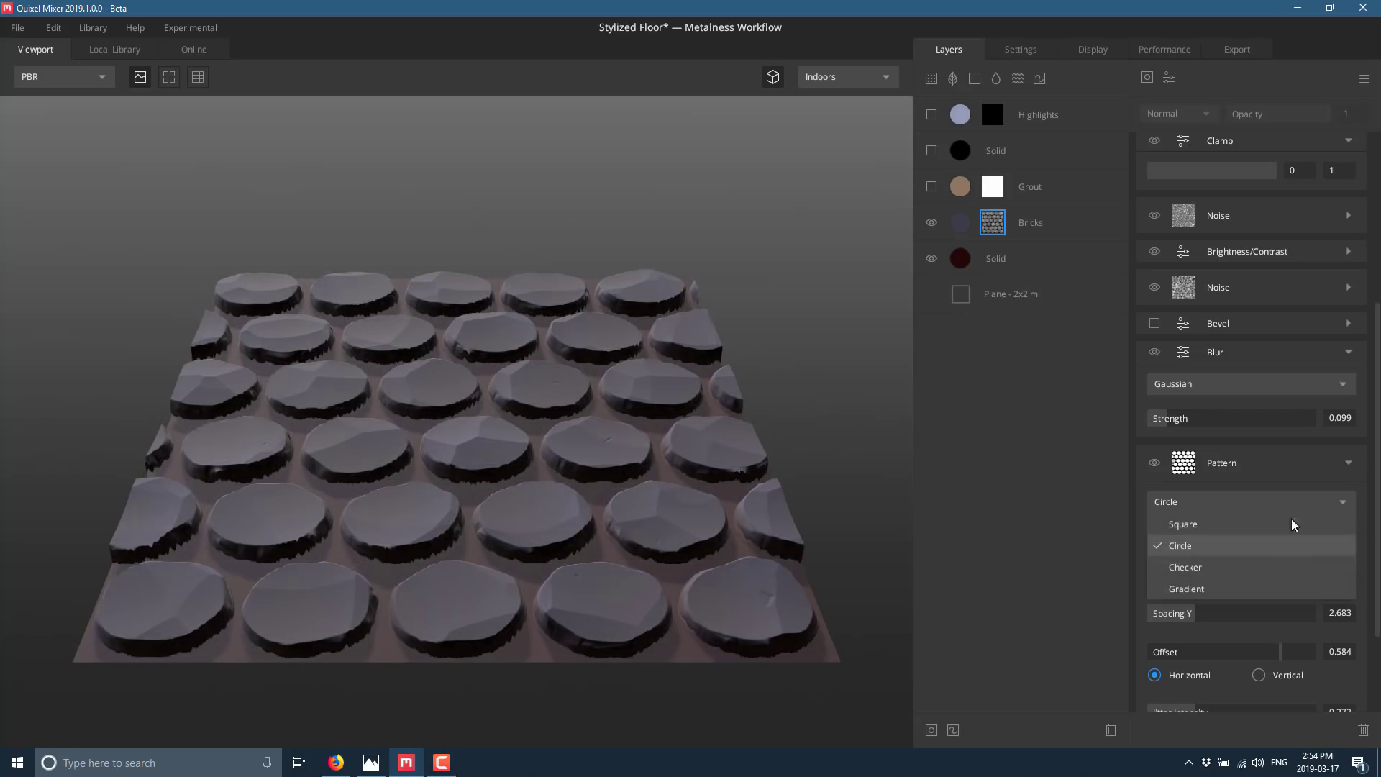
click(1223, 588)
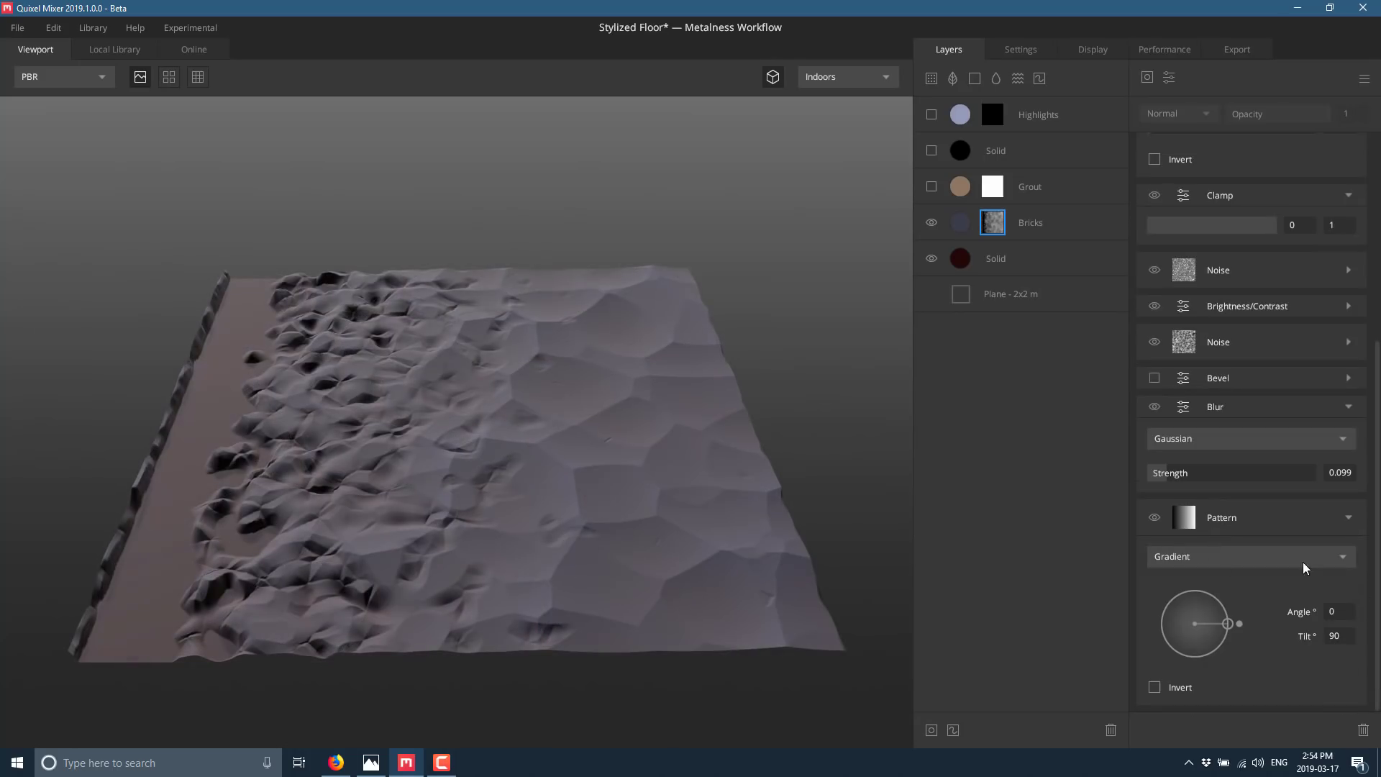
- Set the Bricks pattern back to Square and collapse the Pattern block
click(1303, 520)
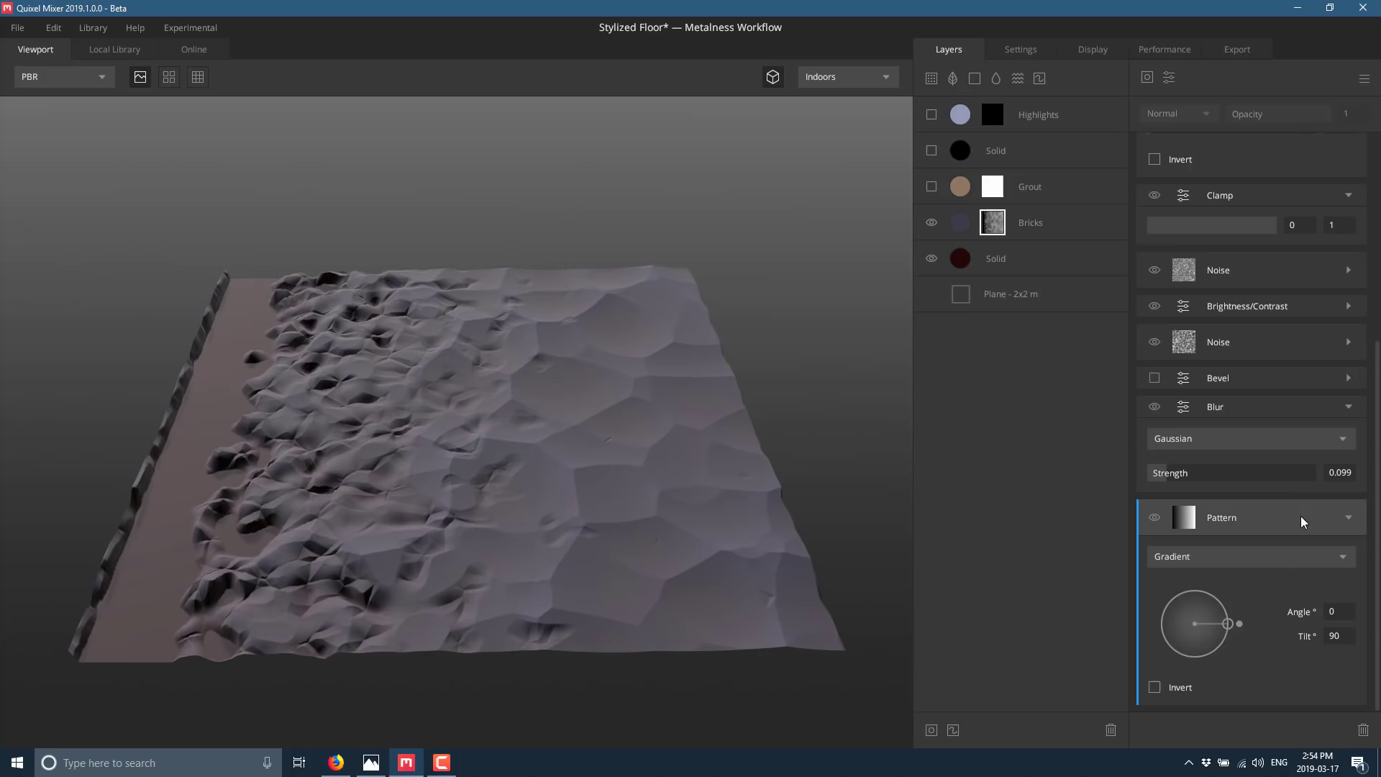
click(1340, 552)
click(1307, 577)
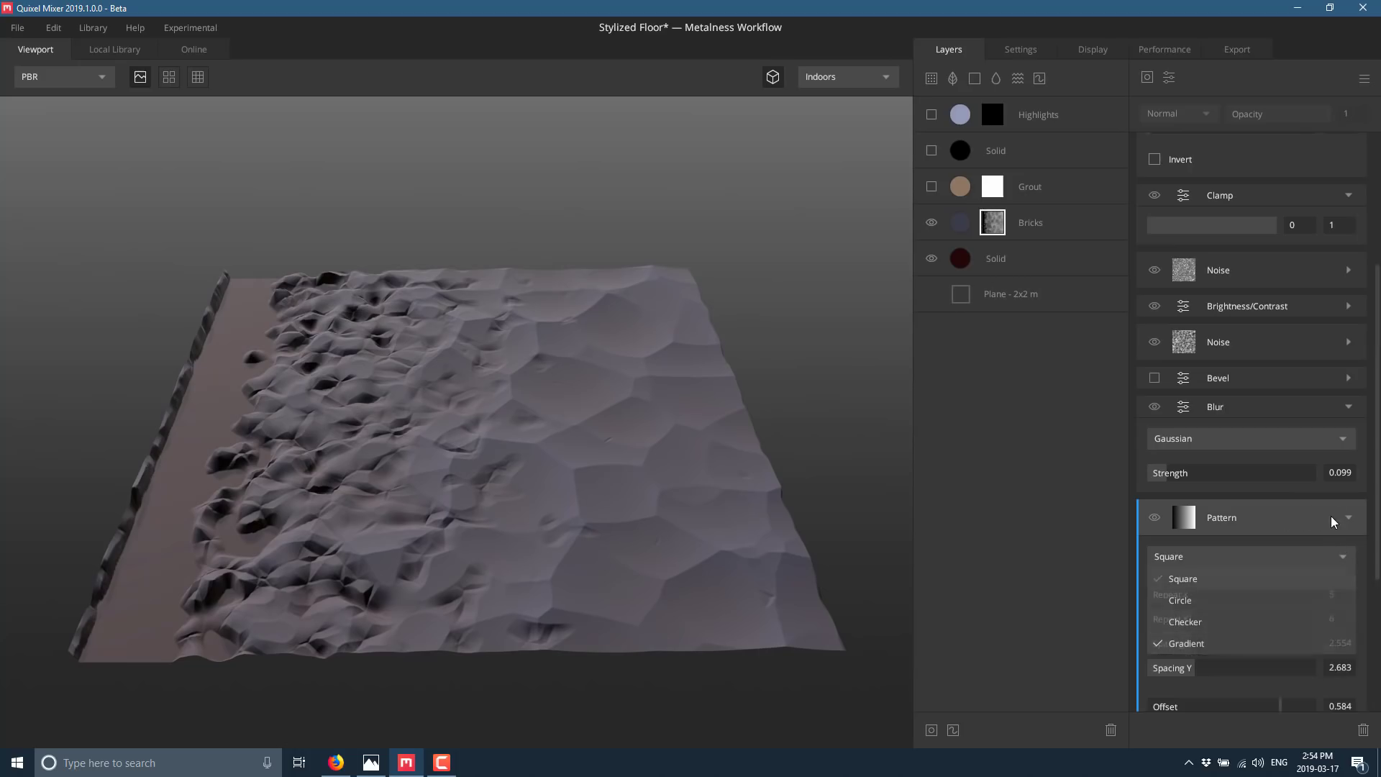
click(1336, 519)
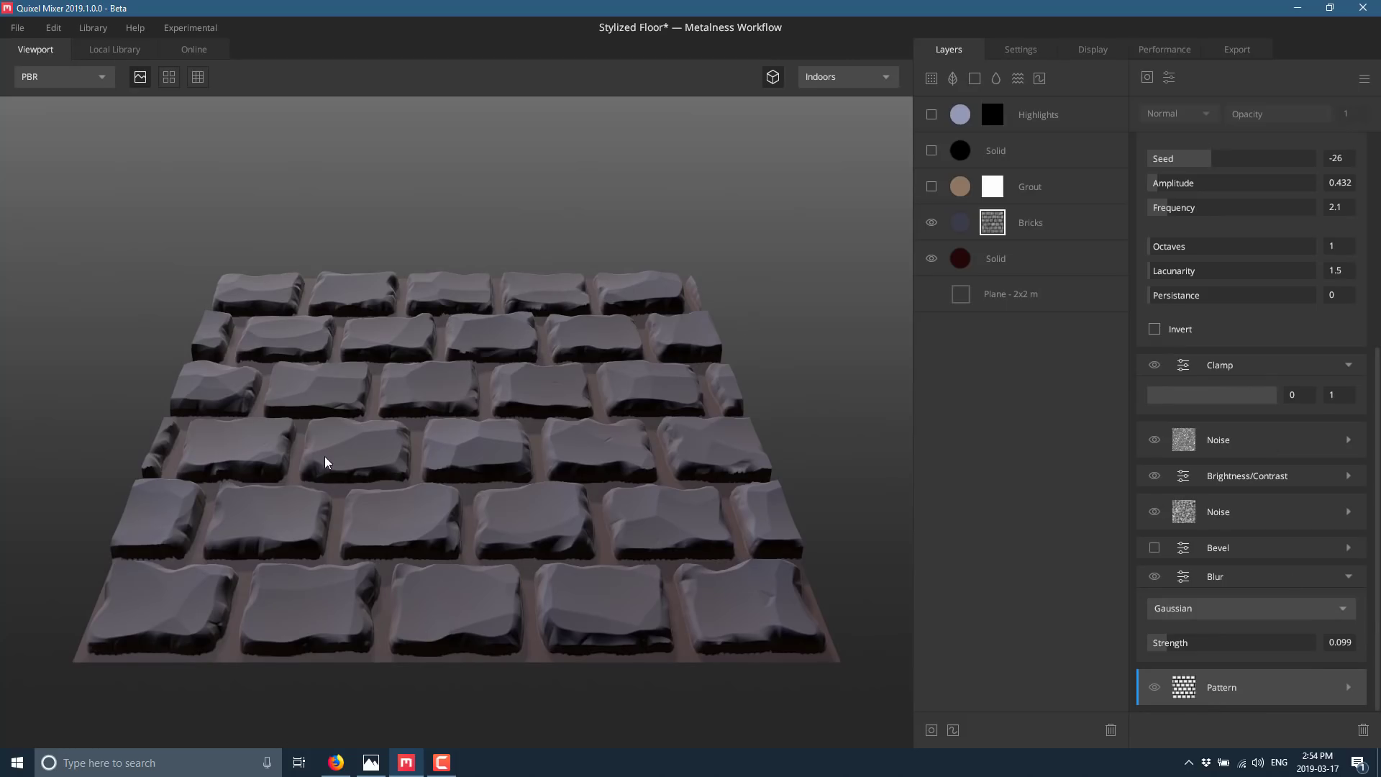
- Show the Grout layer, inspect its mask and blend settings, and turn the second Solid on
click(932, 187)
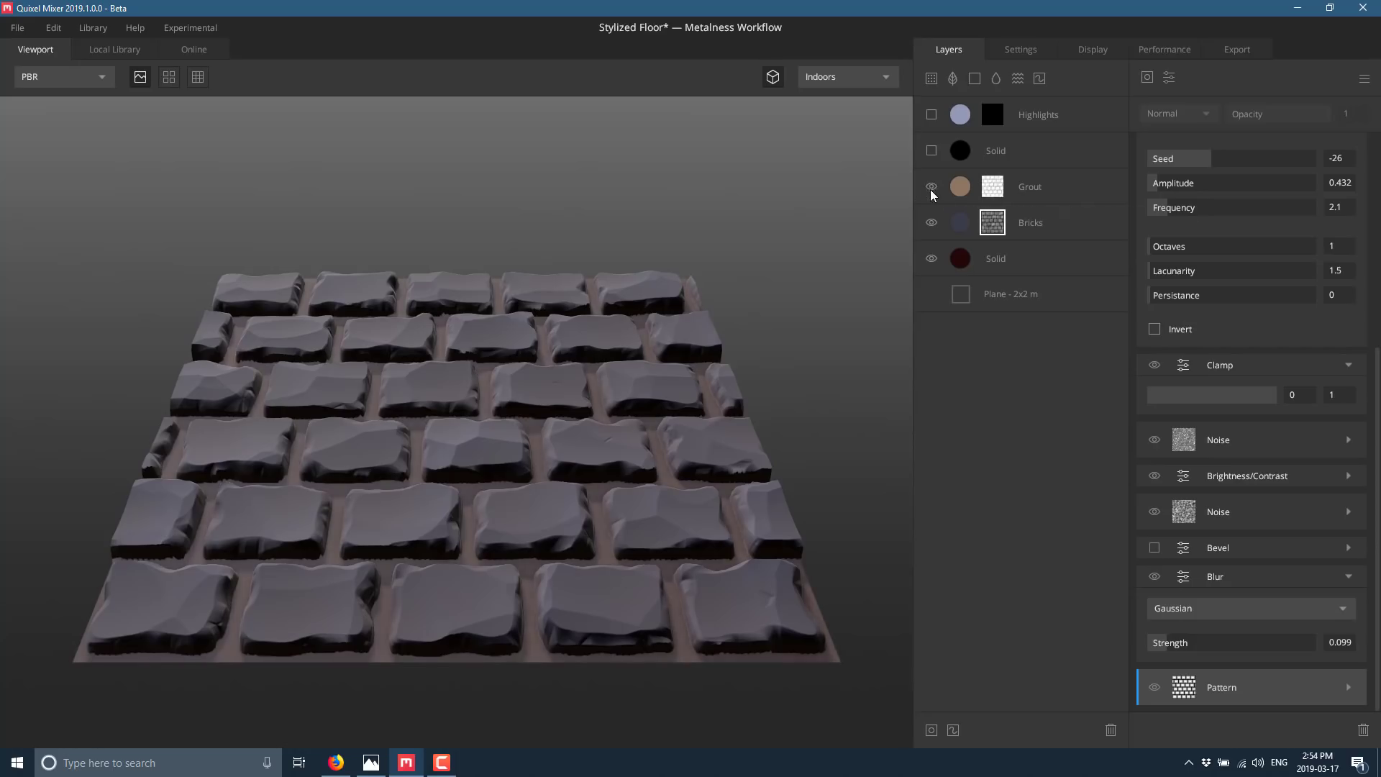
click(986, 191)
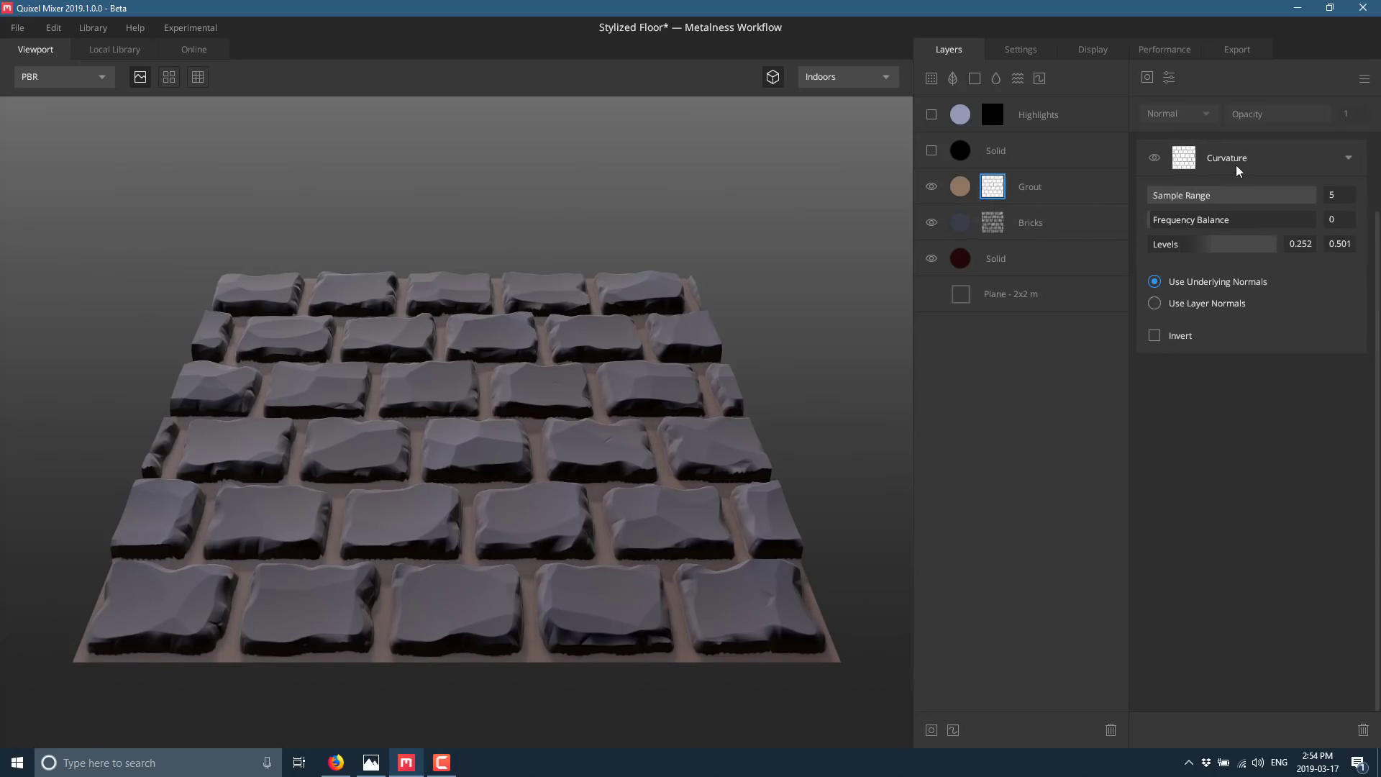
click(965, 184)
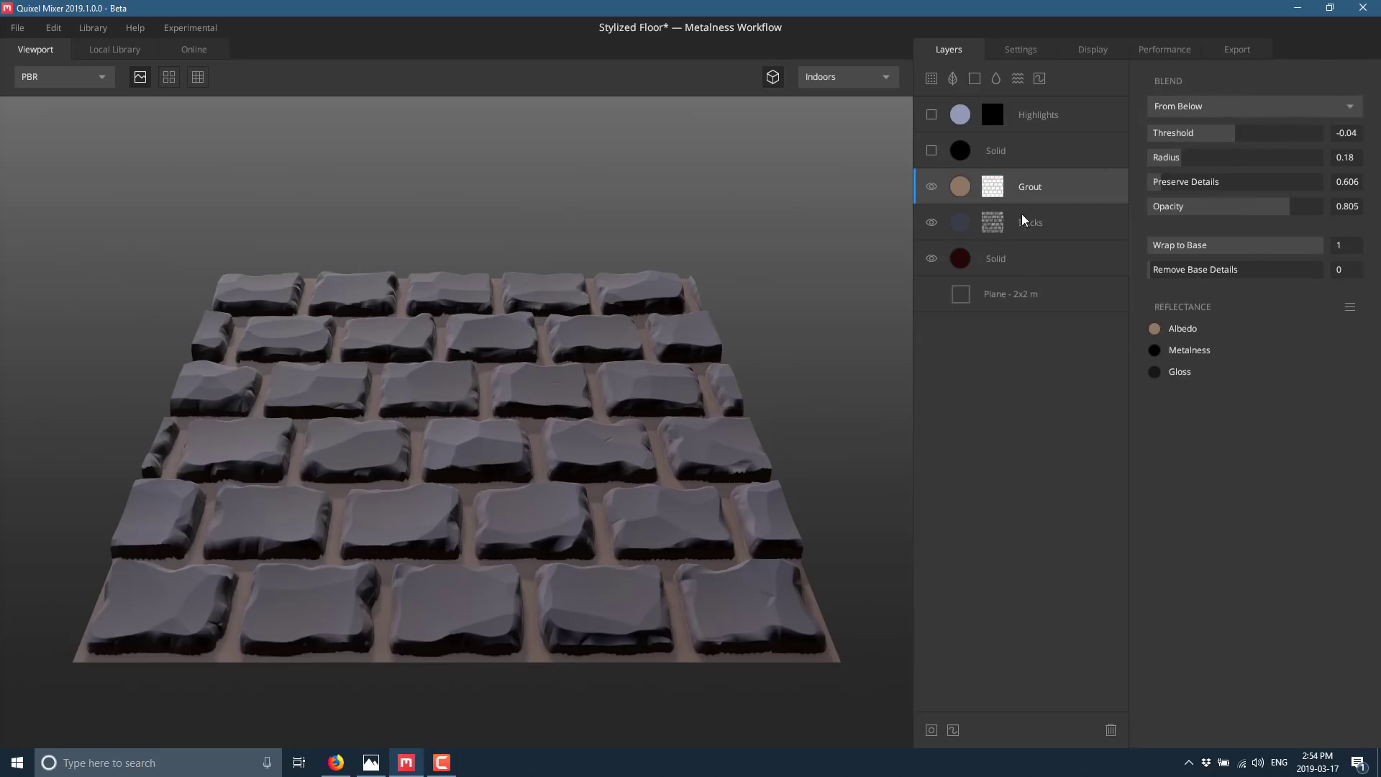
click(931, 188)
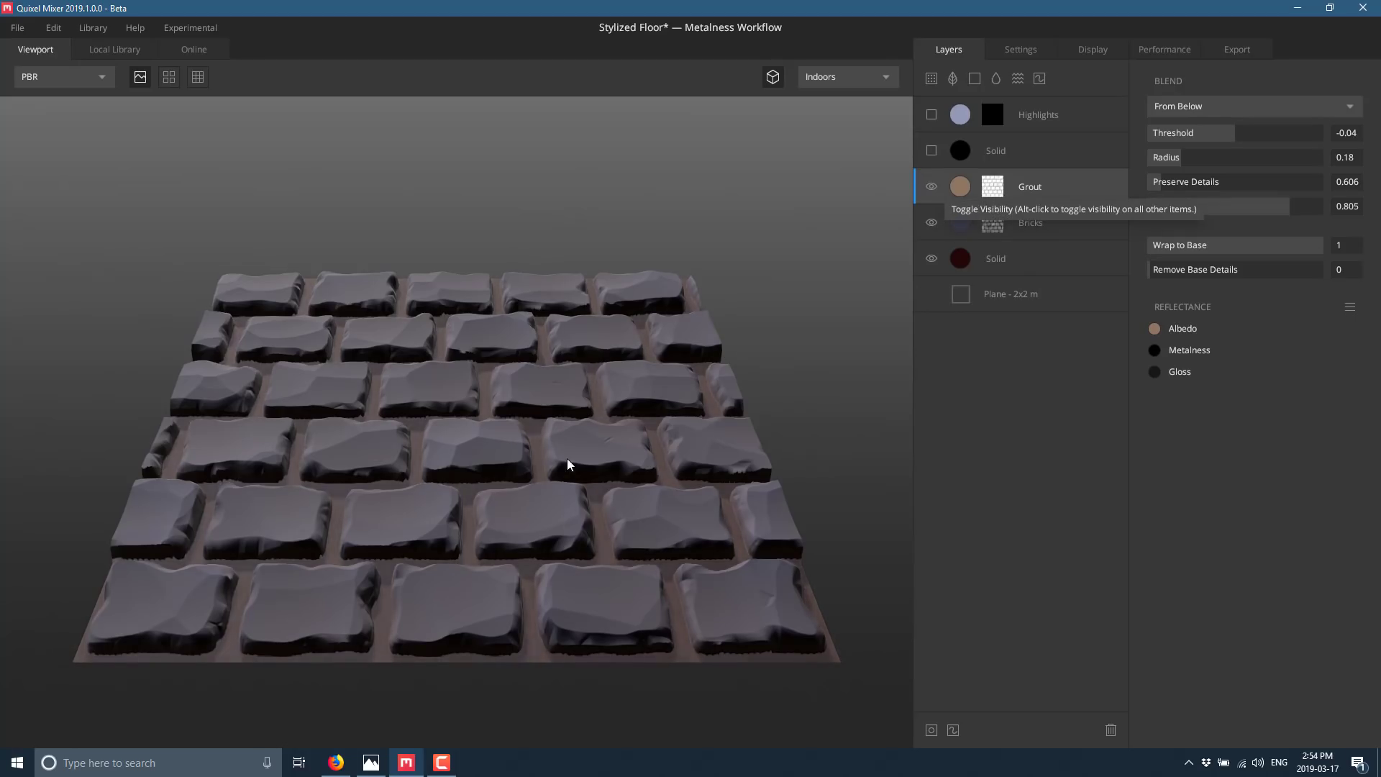
click(934, 154)
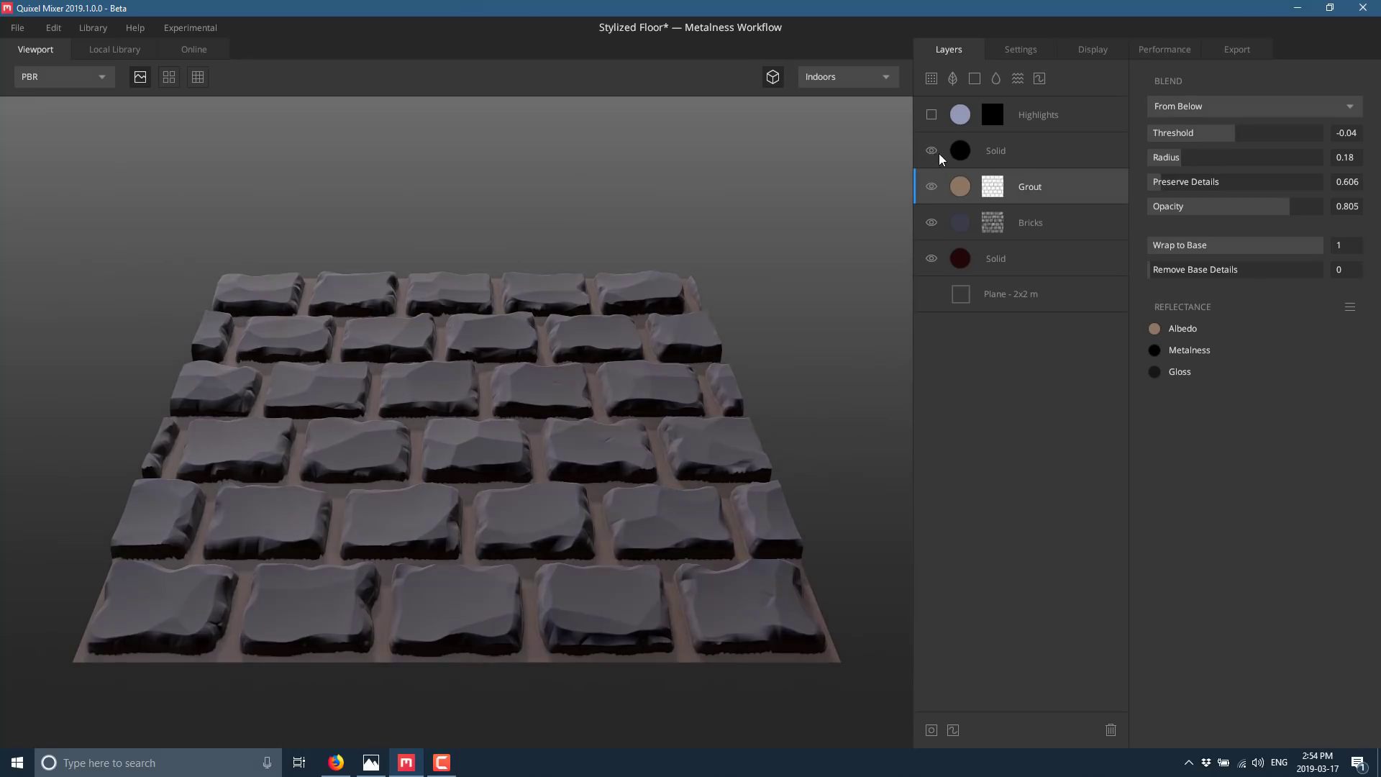
- Show the Highlights layer, review its Noise, Normal and Position Gradient masks, then close Mixer
click(931, 116)
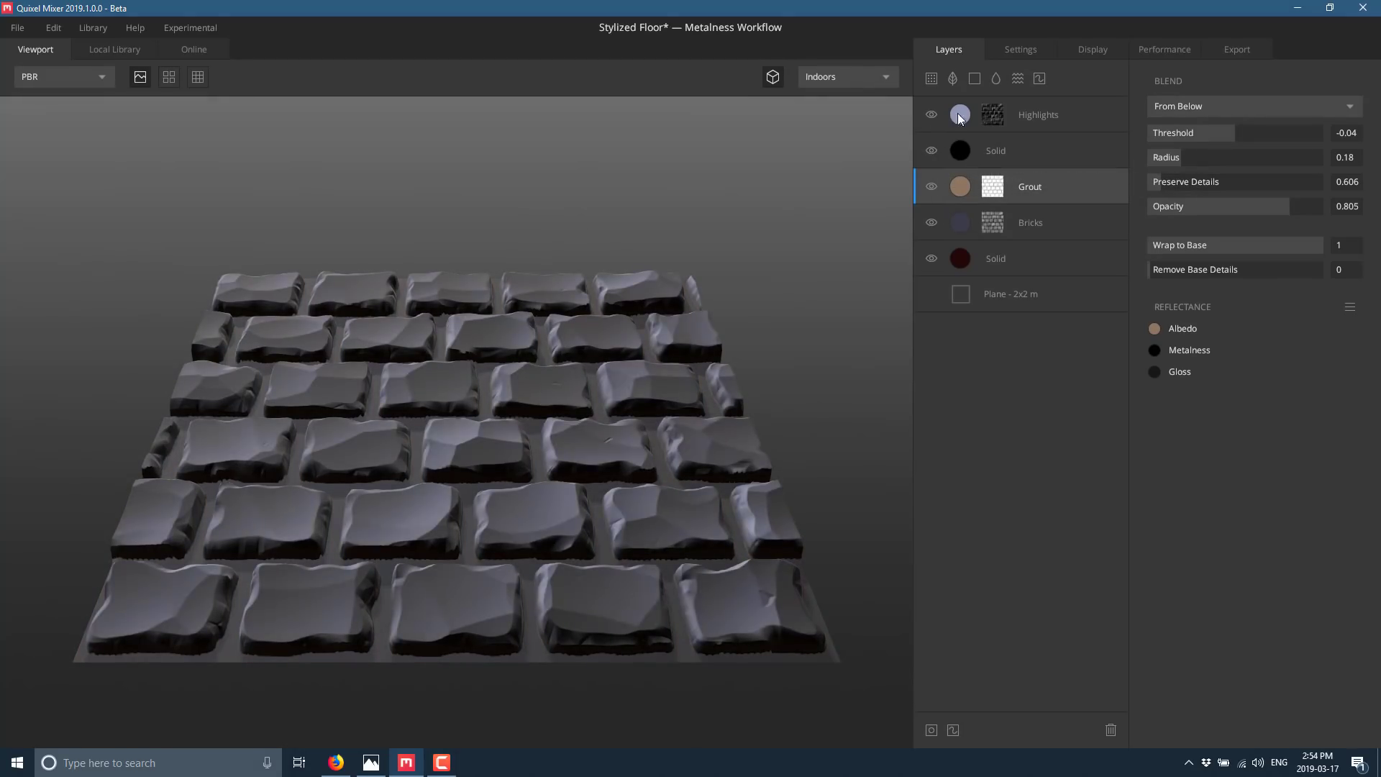
click(984, 118)
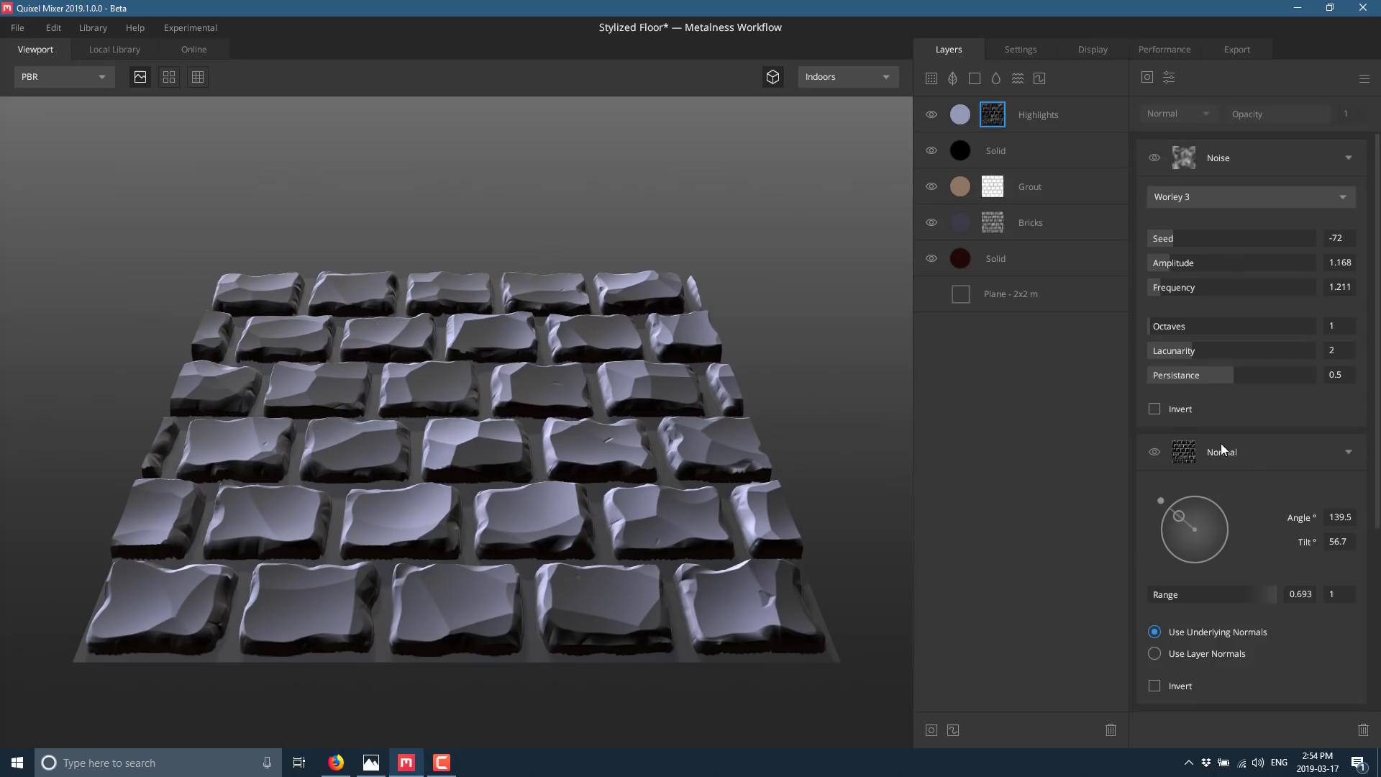
scroll(1220, 444, down, 2)
scroll(1263, 559, down, 1)
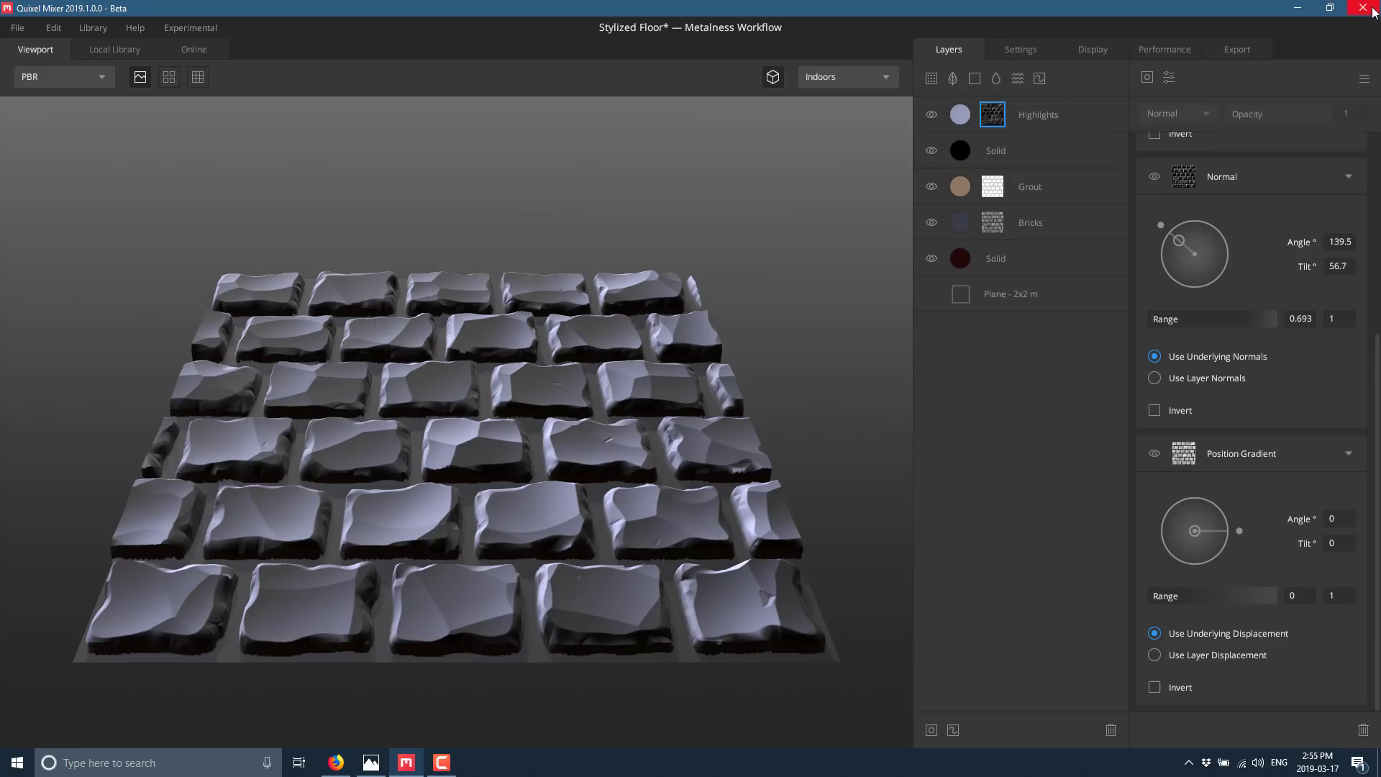
click(1363, 9)
- Quit Mixer without saving and dismiss the free-beta banner on the Mixer page
click(815, 464)
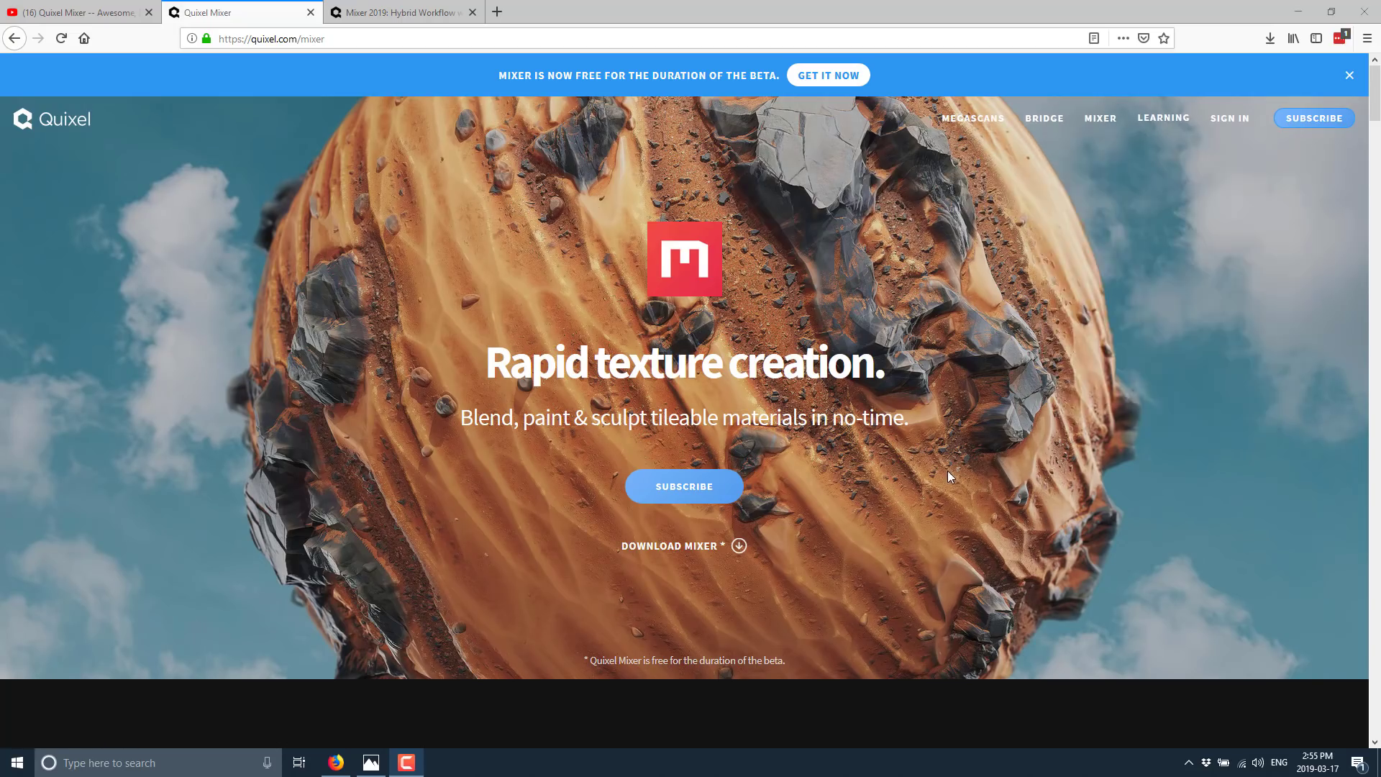
scroll(942, 482, down, 5)
scroll(930, 518, up, 5)
click(1350, 75)
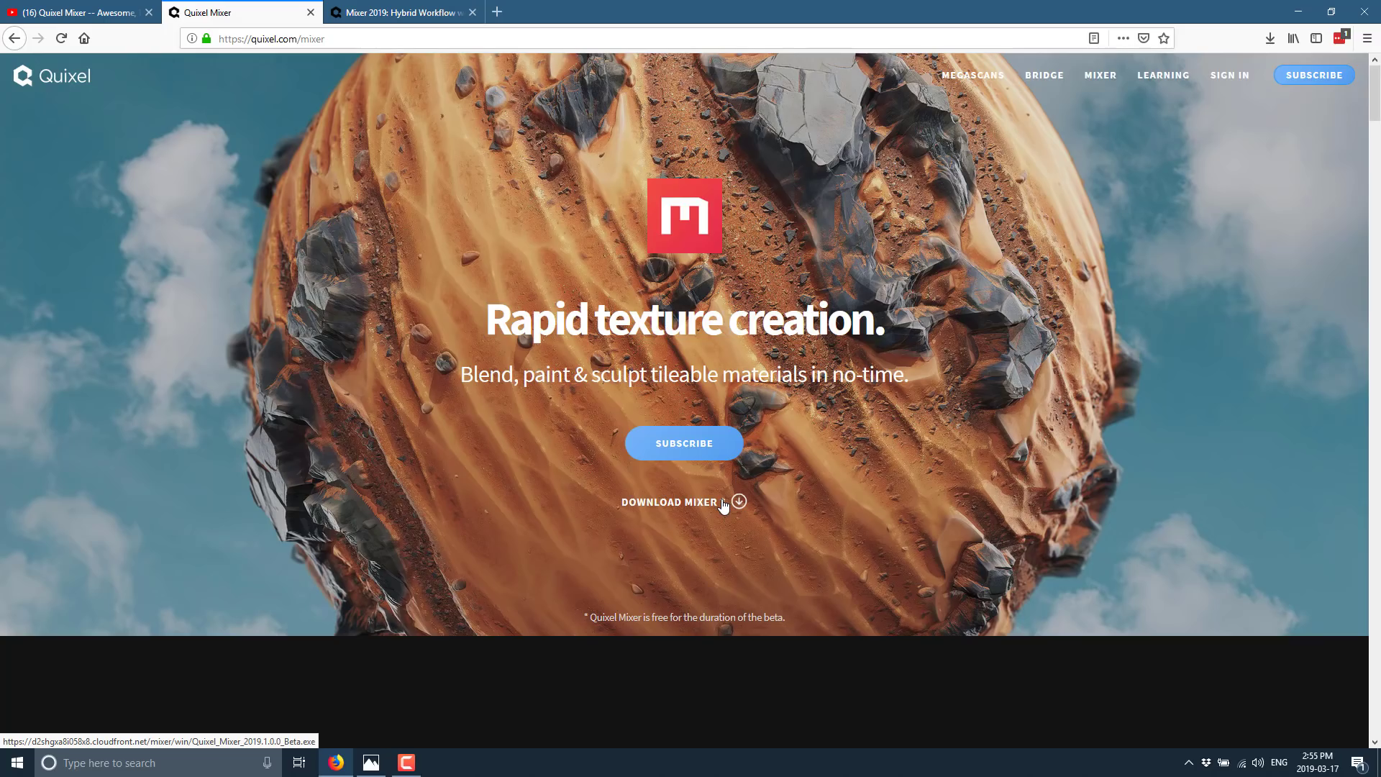
- Scroll through the Mixer page, then switch to the YouTube Quixel Mixer video
scroll(723, 506, down, 12)
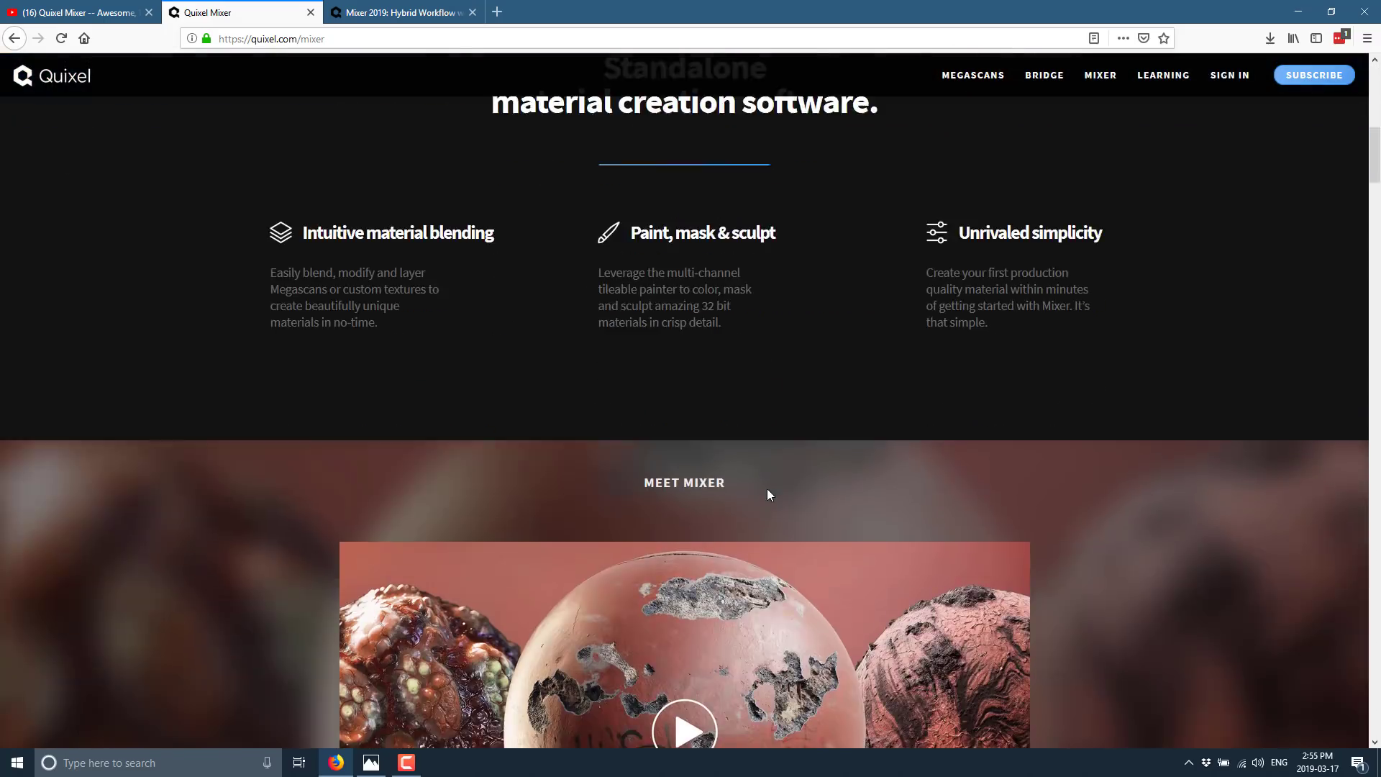
scroll(834, 436, down, 15)
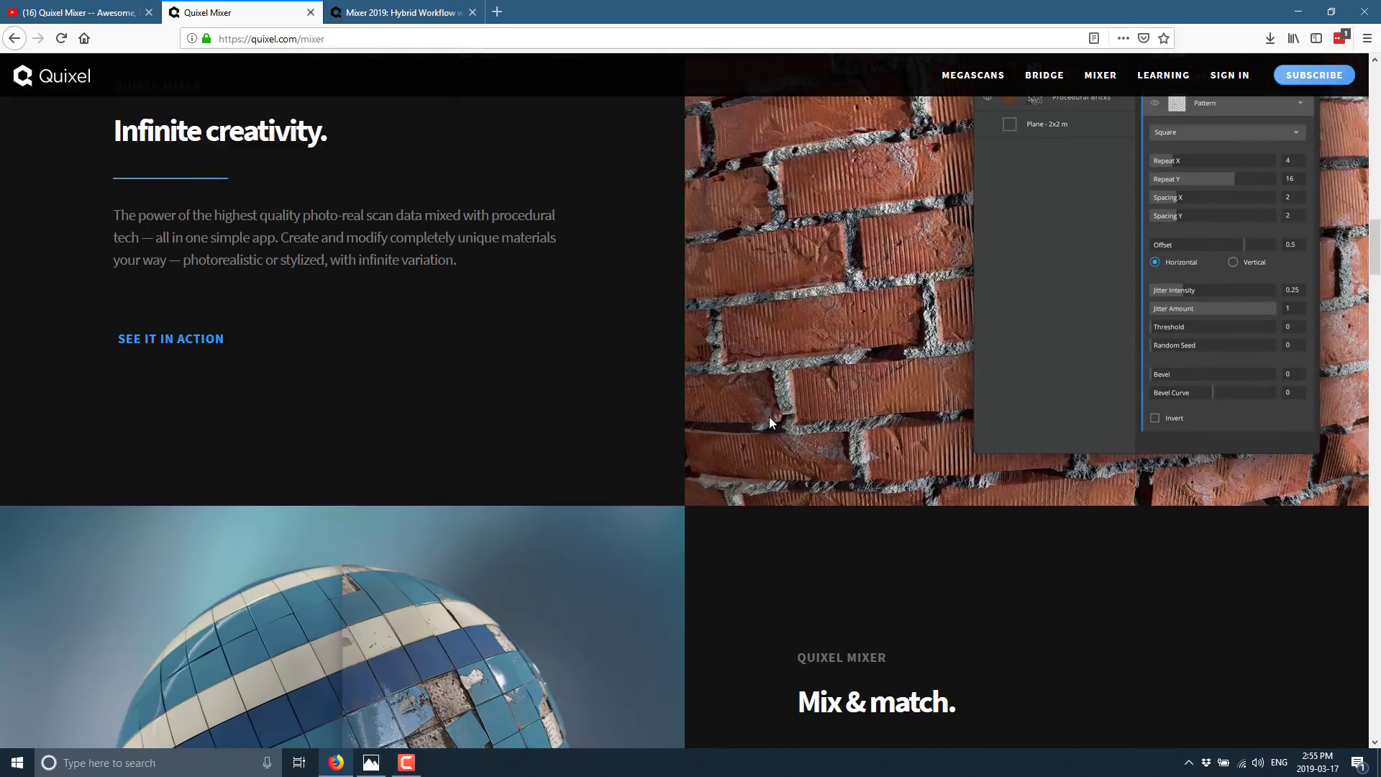
scroll(769, 410, down, 12)
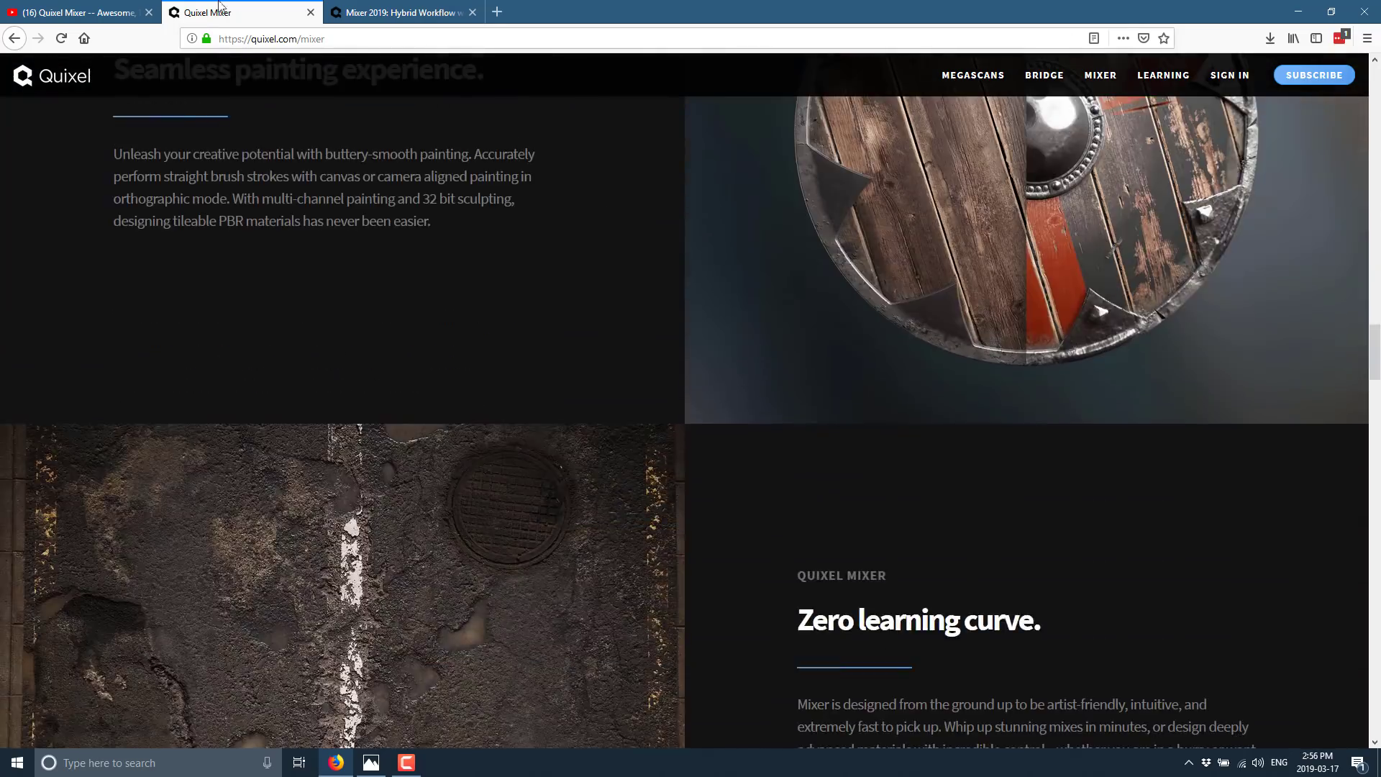
click(92, 7)
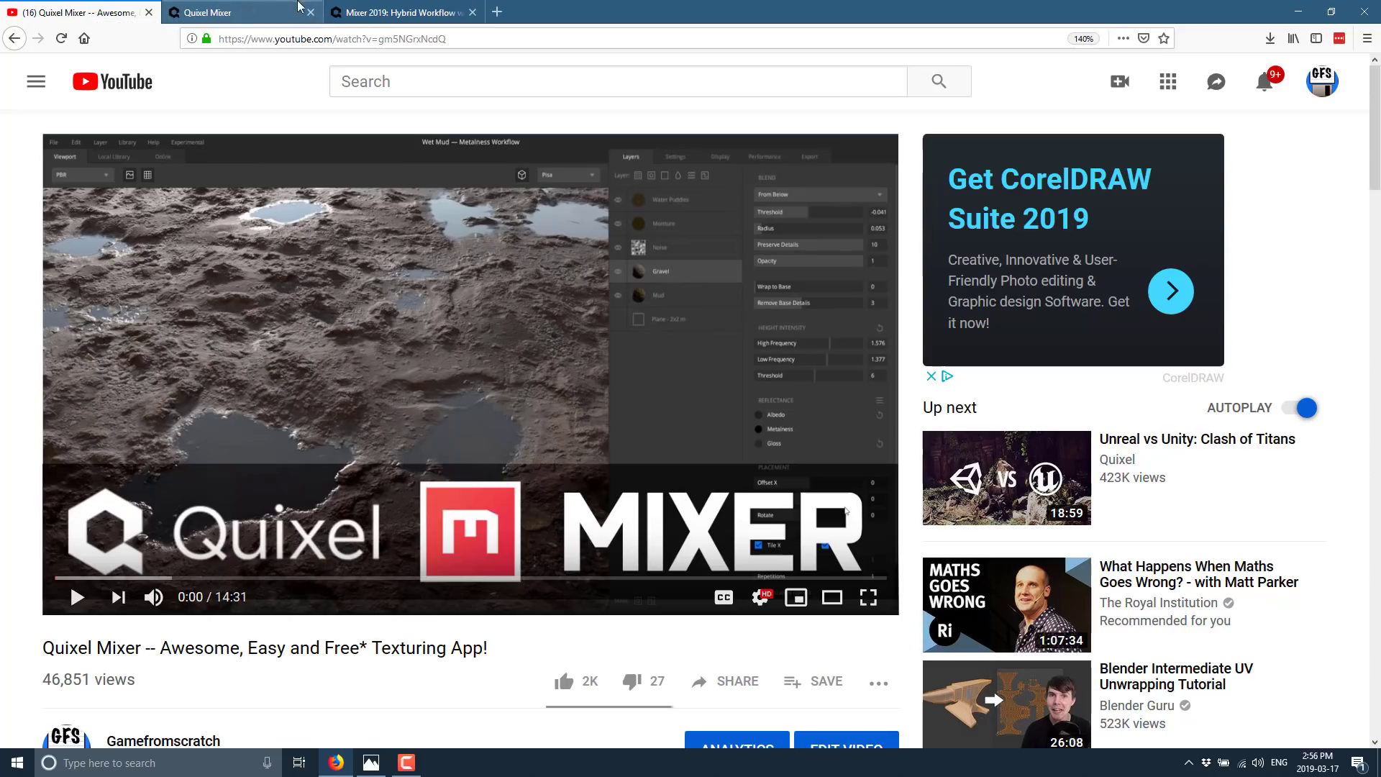
- Open the Mixer 2019 Hybrid Workflow blog post and read its introduction
click(397, 12)
scroll(723, 313, down, 2)
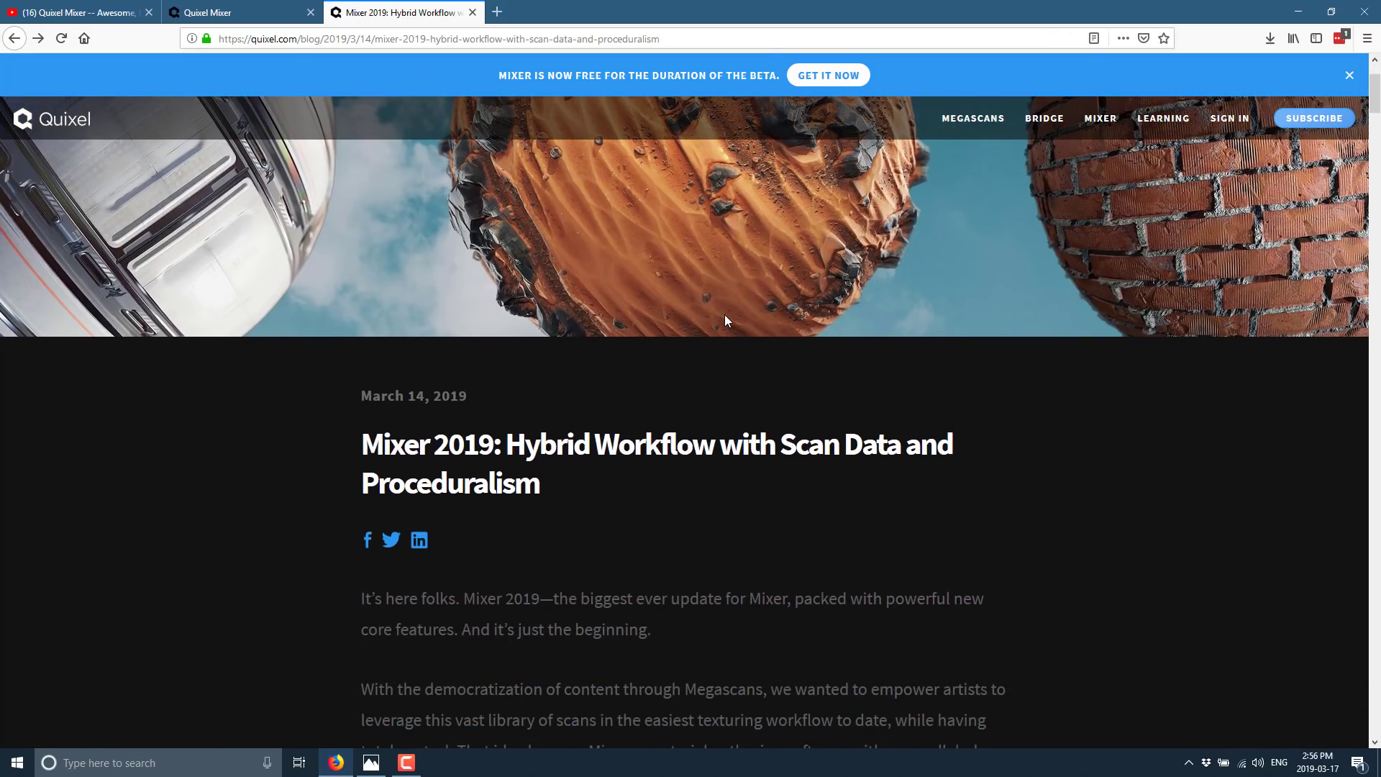
scroll(705, 362, down, 4)
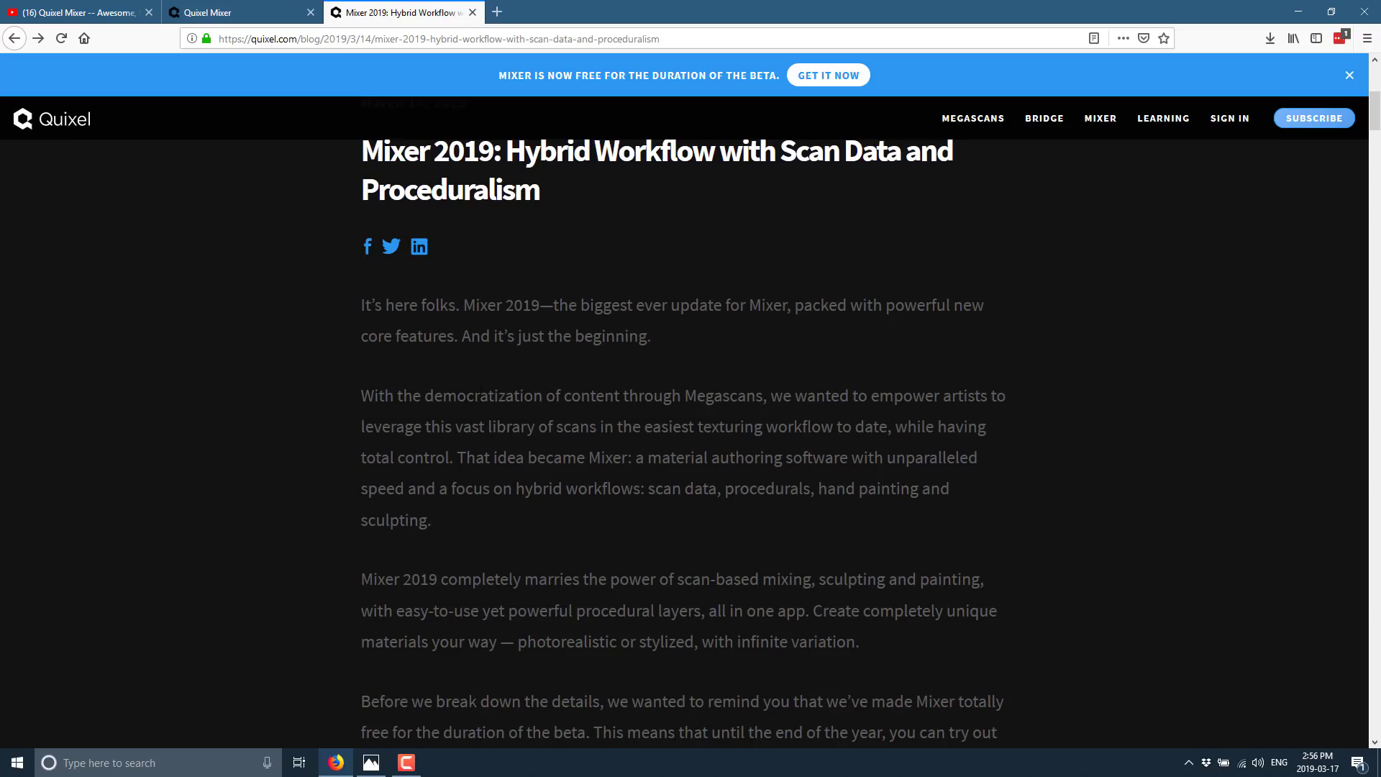
drag(468, 396, 655, 396)
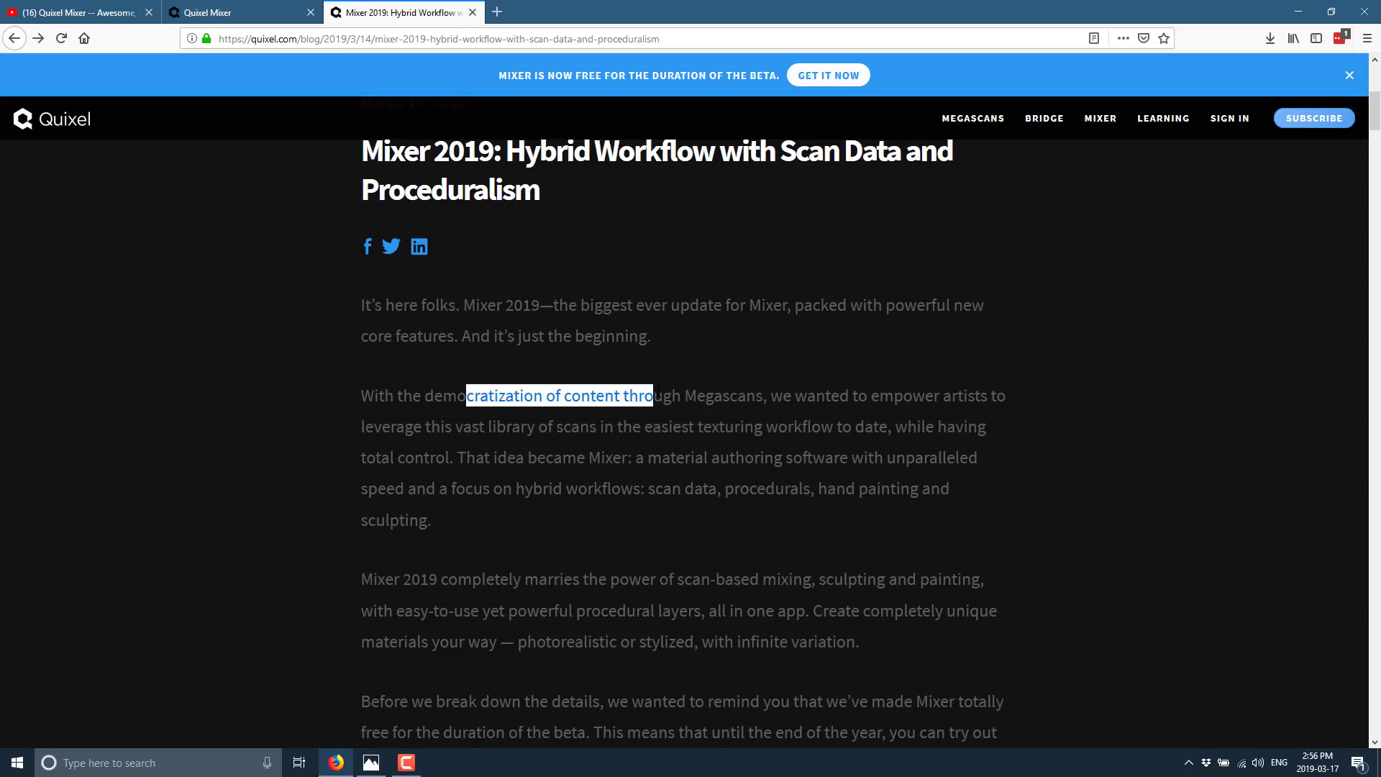
click(655, 396)
- Read down through the Mask Stack sections to Mask Stack Layer Types
scroll(654, 395, down, 7)
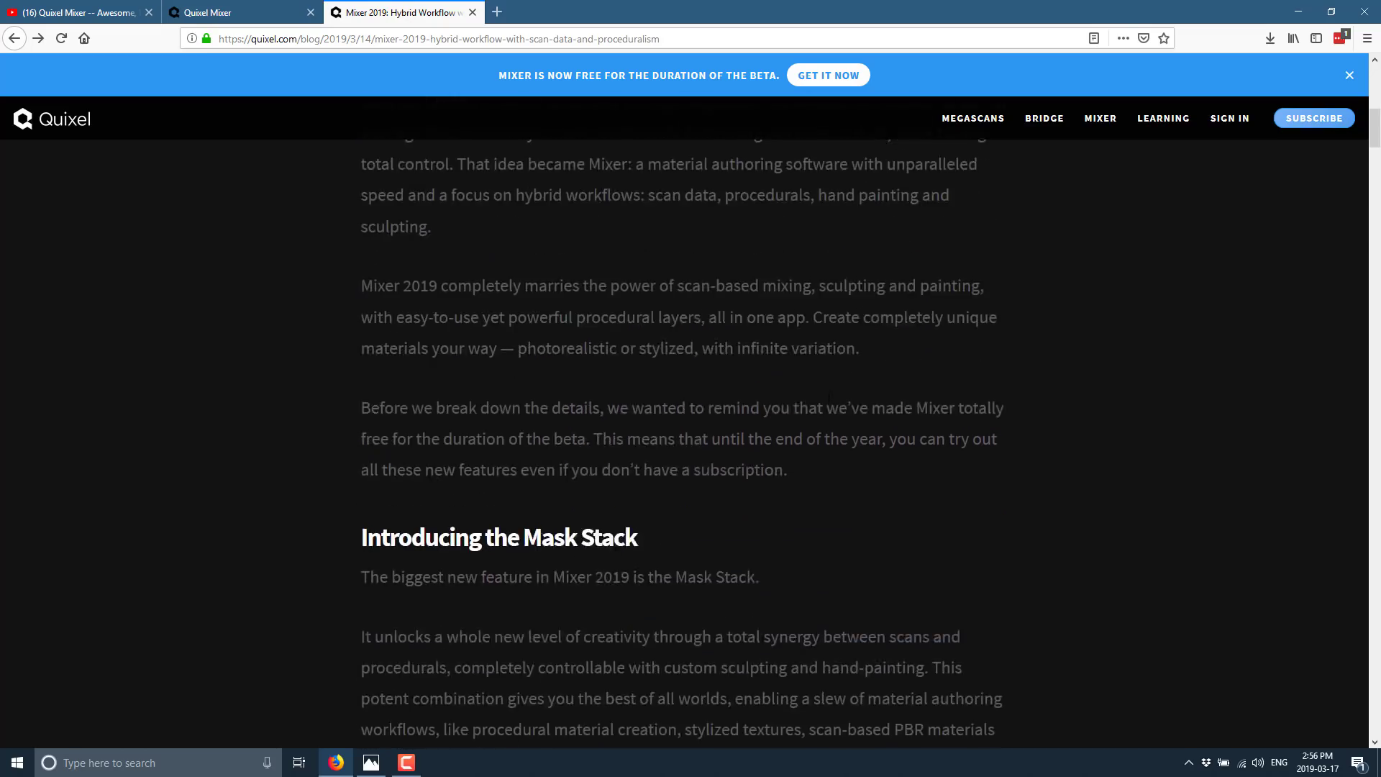
scroll(820, 401, down, 2)
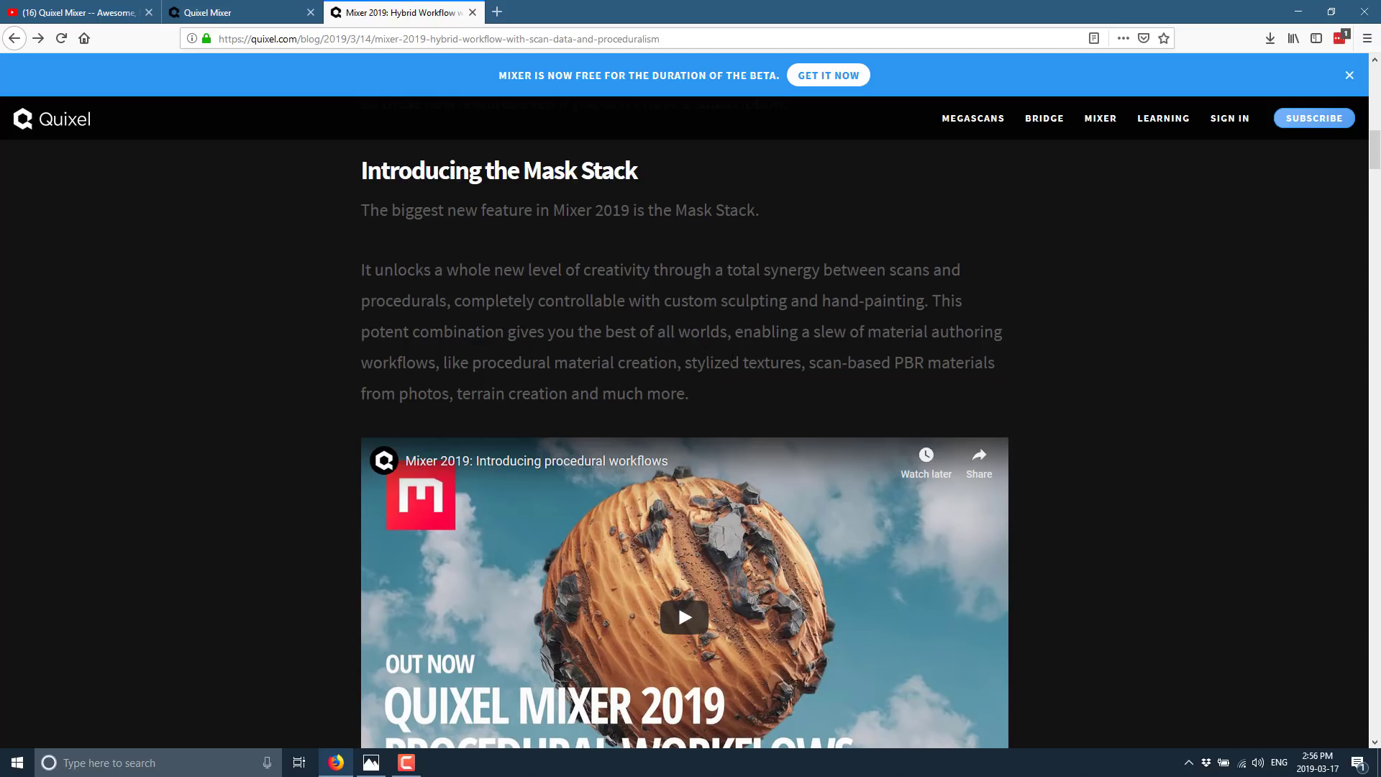
scroll(786, 308, down, 5)
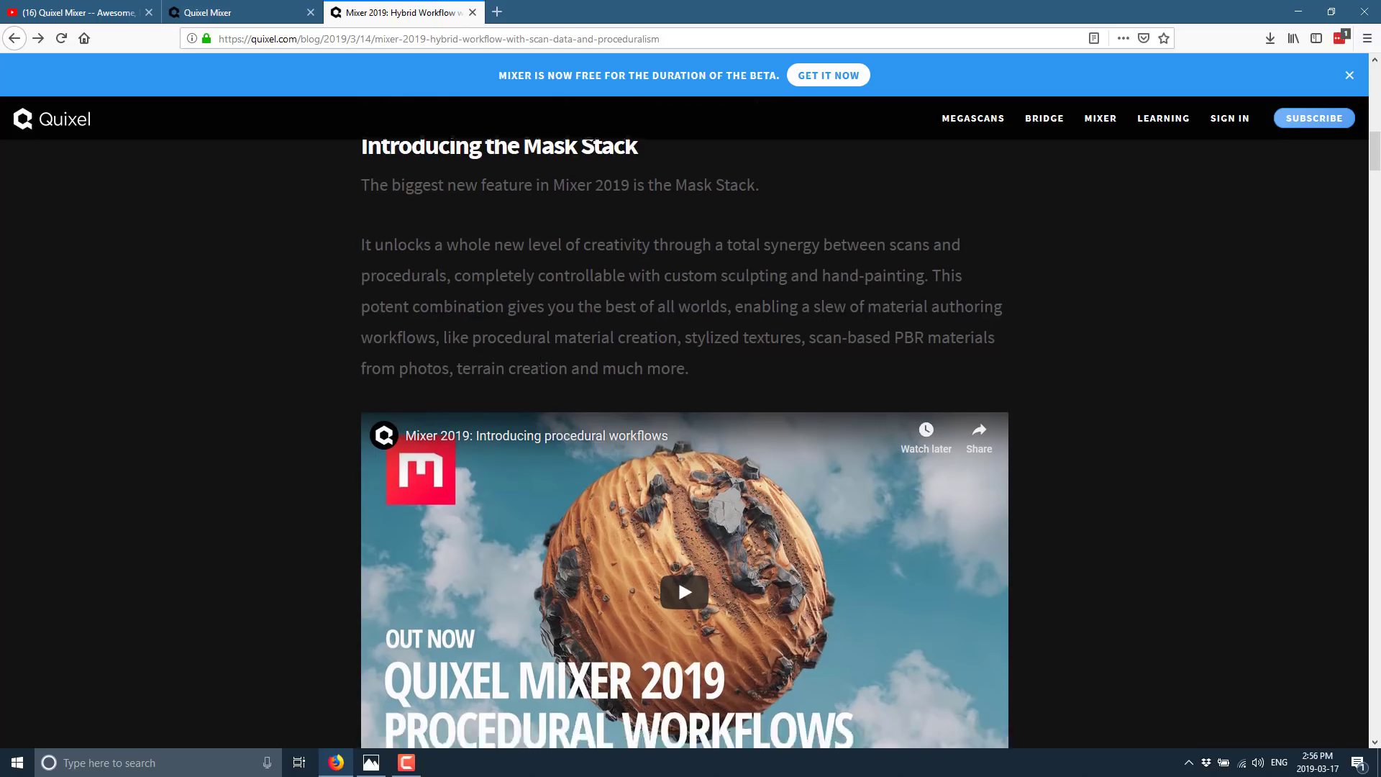
scroll(1260, 387, down, 4)
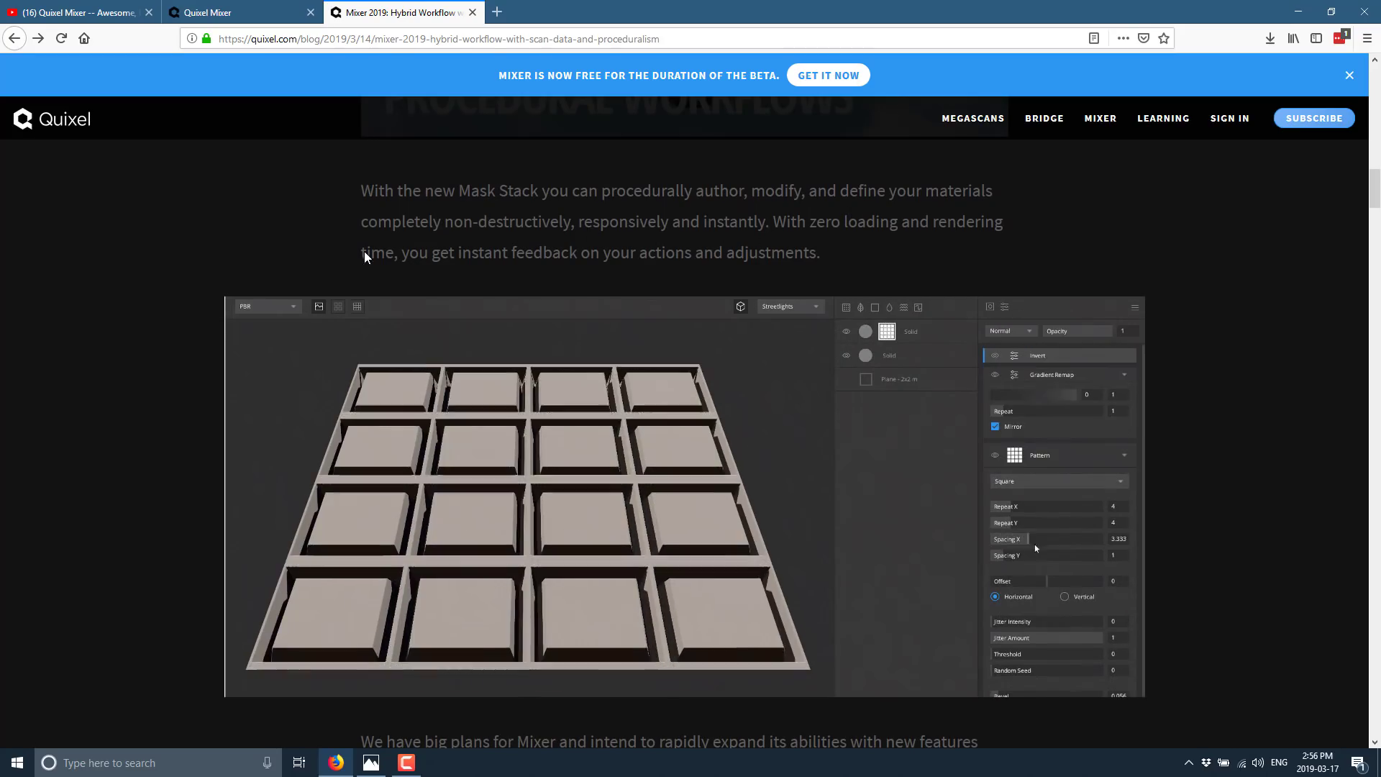
scroll(1050, 359, down, 1)
scroll(1050, 358, down, 3)
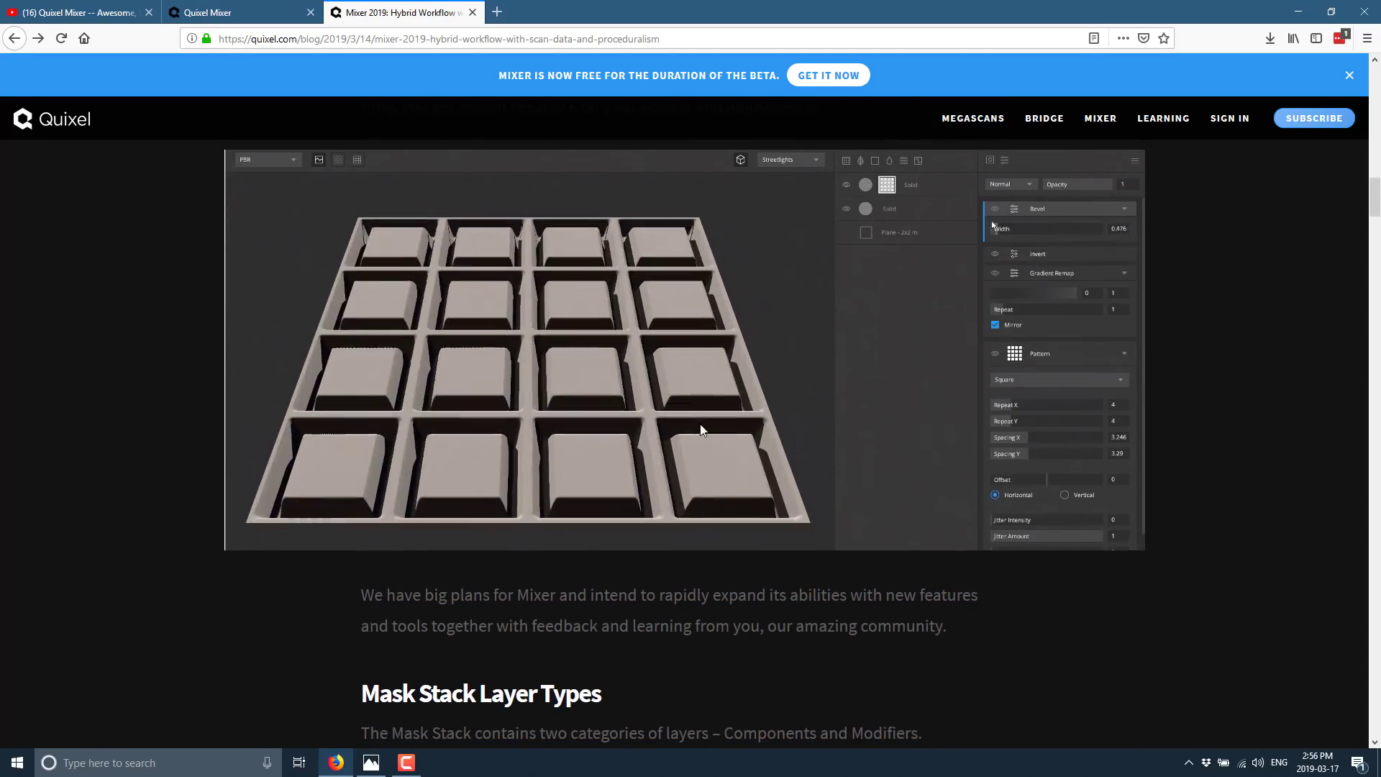
scroll(701, 429, down, 5)
scroll(701, 430, down, 2)
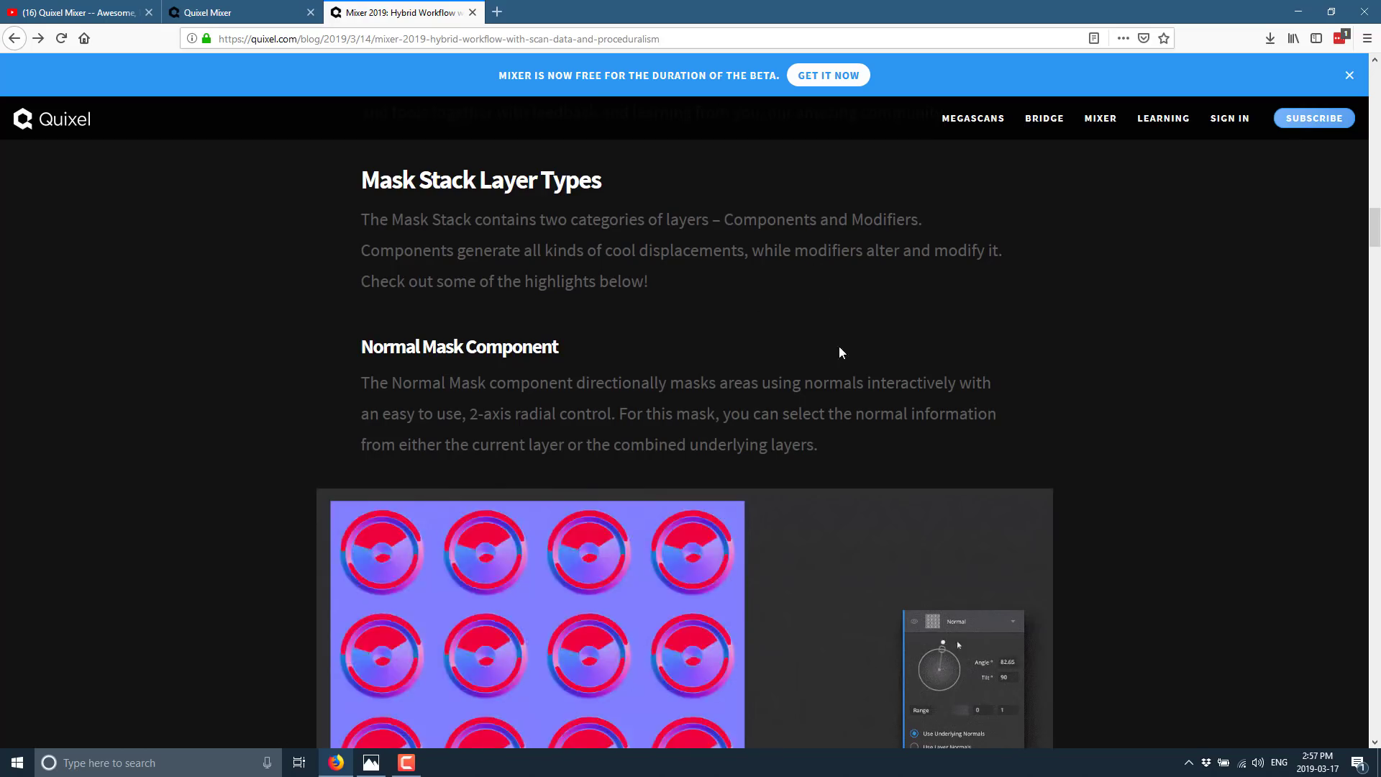
- Read past the Normal Mask Component animation down to the Noise Mask Component demo
scroll(836, 361, down, 2)
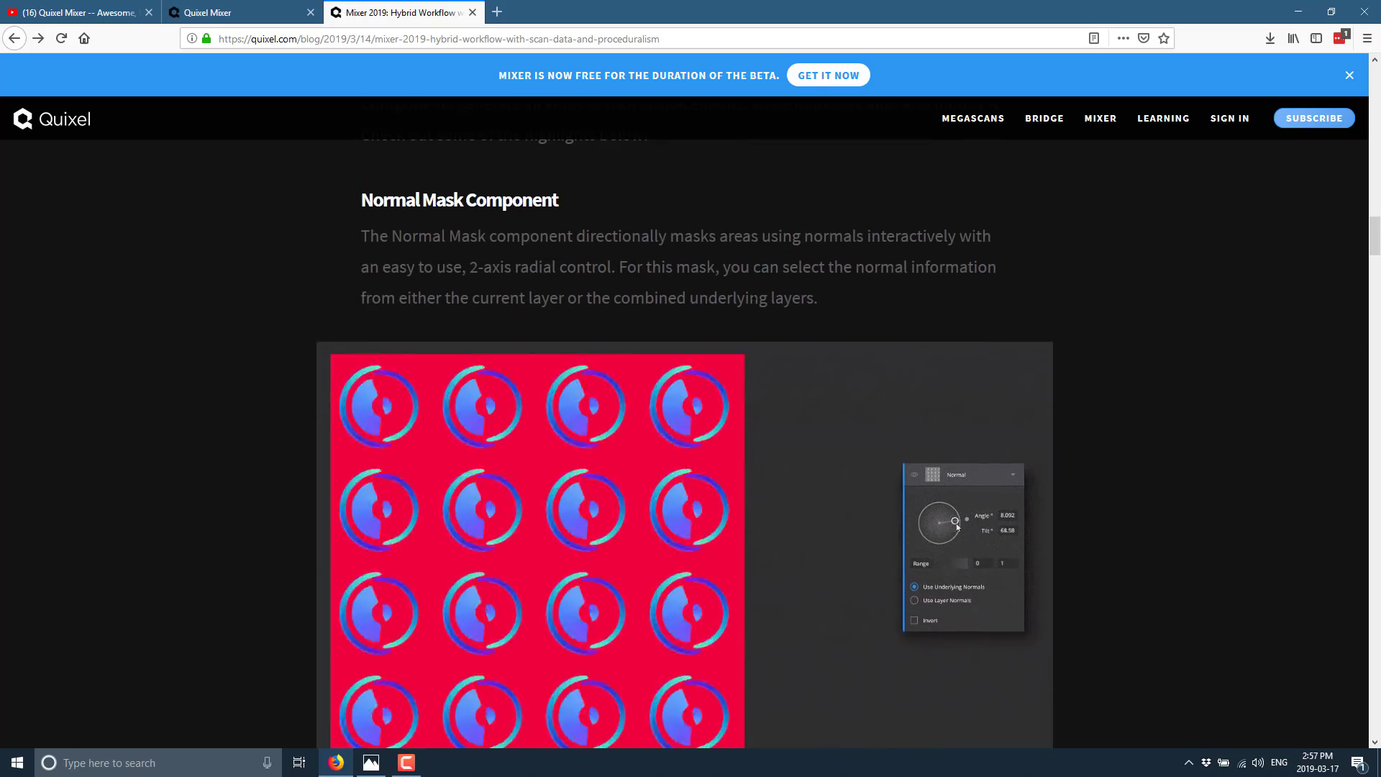
scroll(463, 472, down, 1)
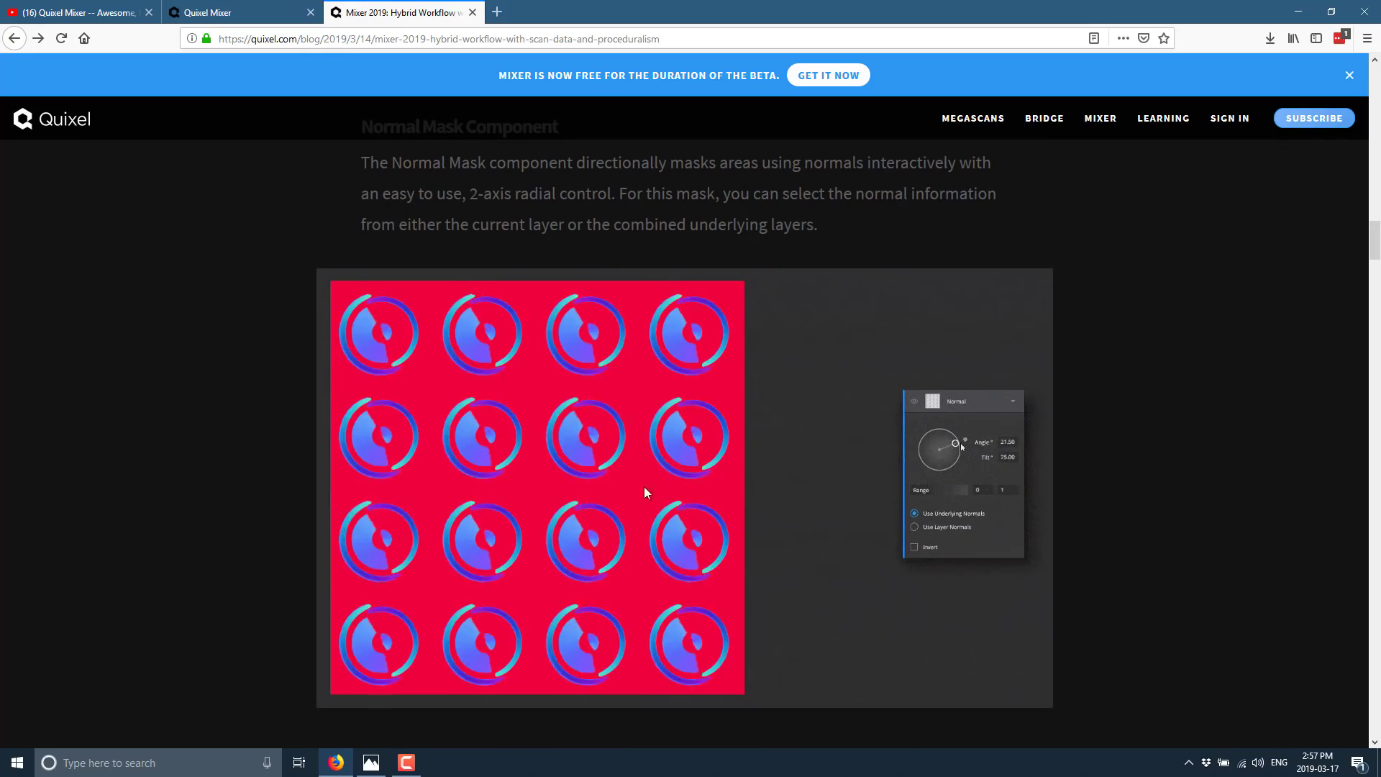
scroll(640, 524, down, 2)
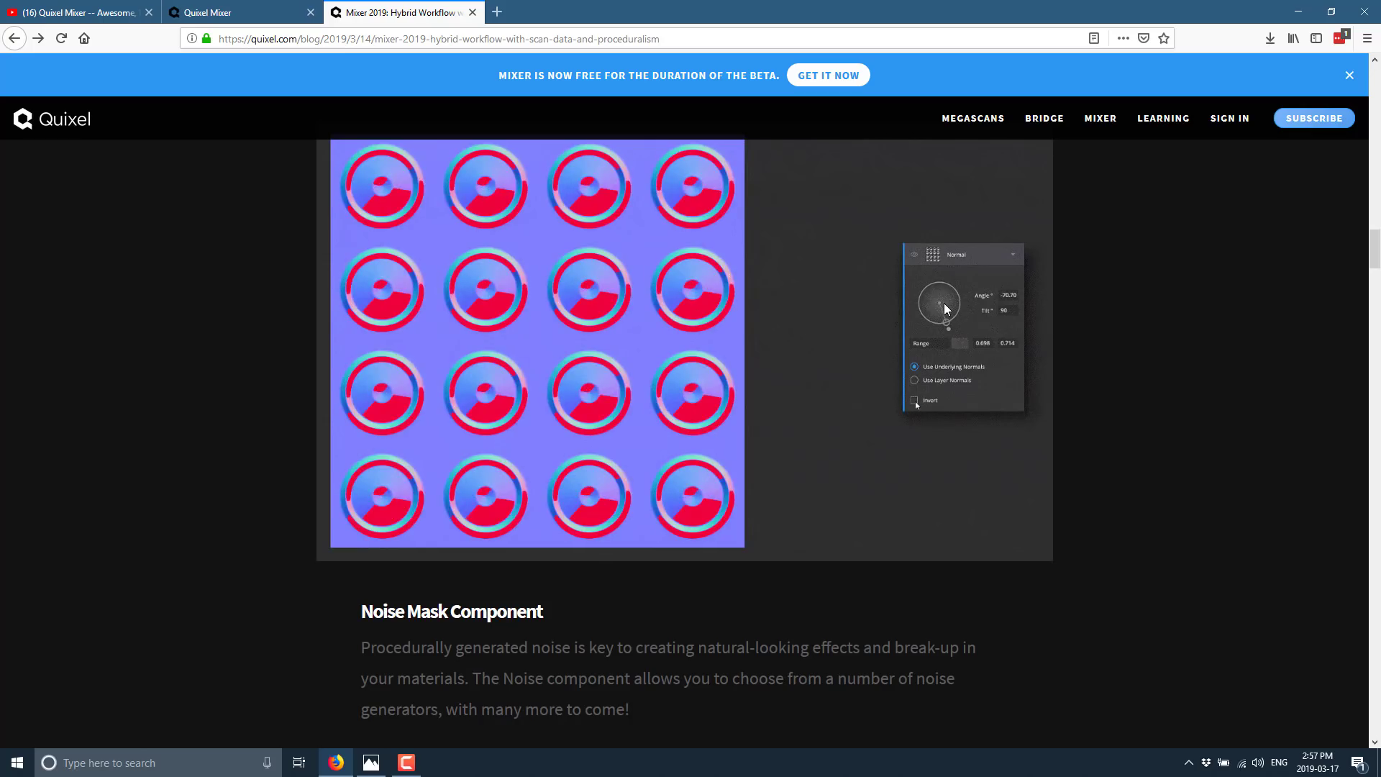
scroll(742, 400, down, 2)
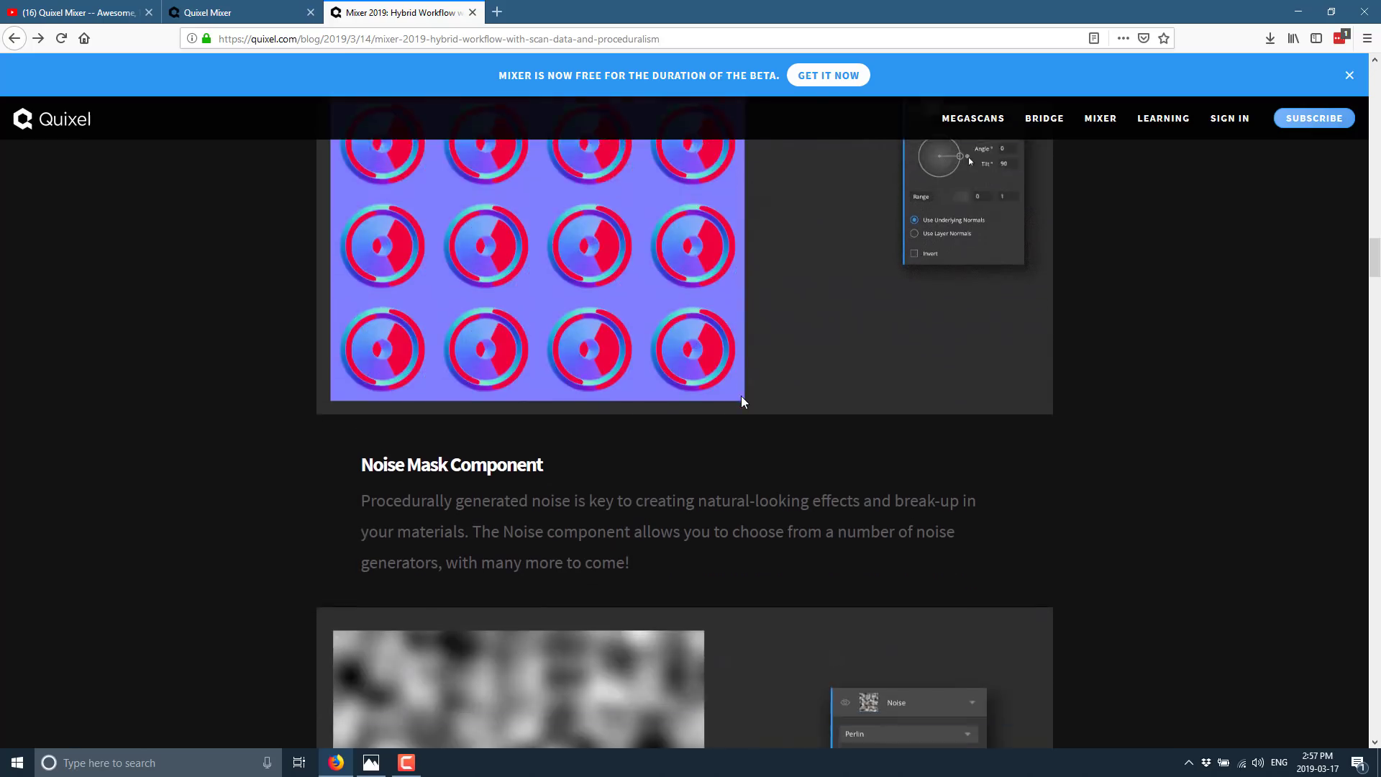
scroll(742, 401, down, 4)
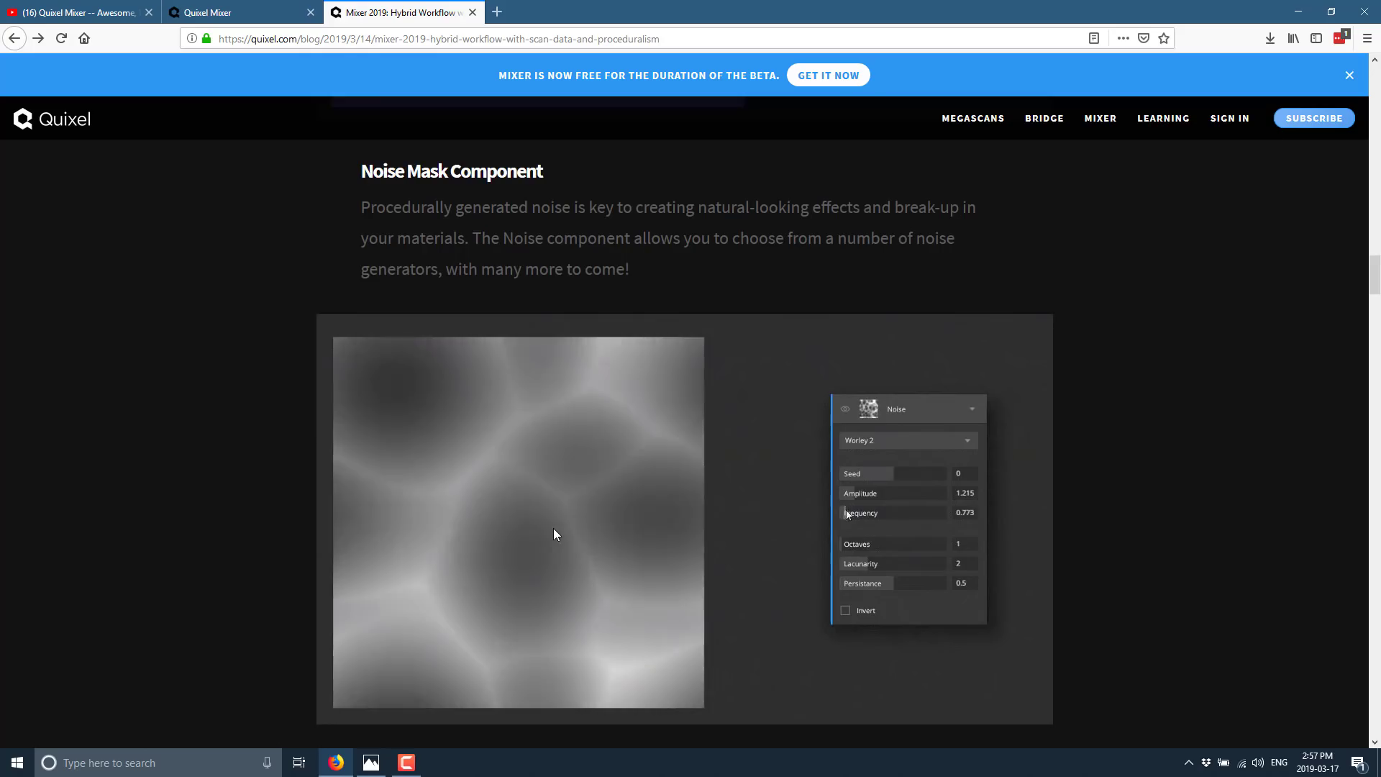
- Read further down the blog post to the Patterns Mask Component circle-pattern demo
scroll(554, 534, down, 7)
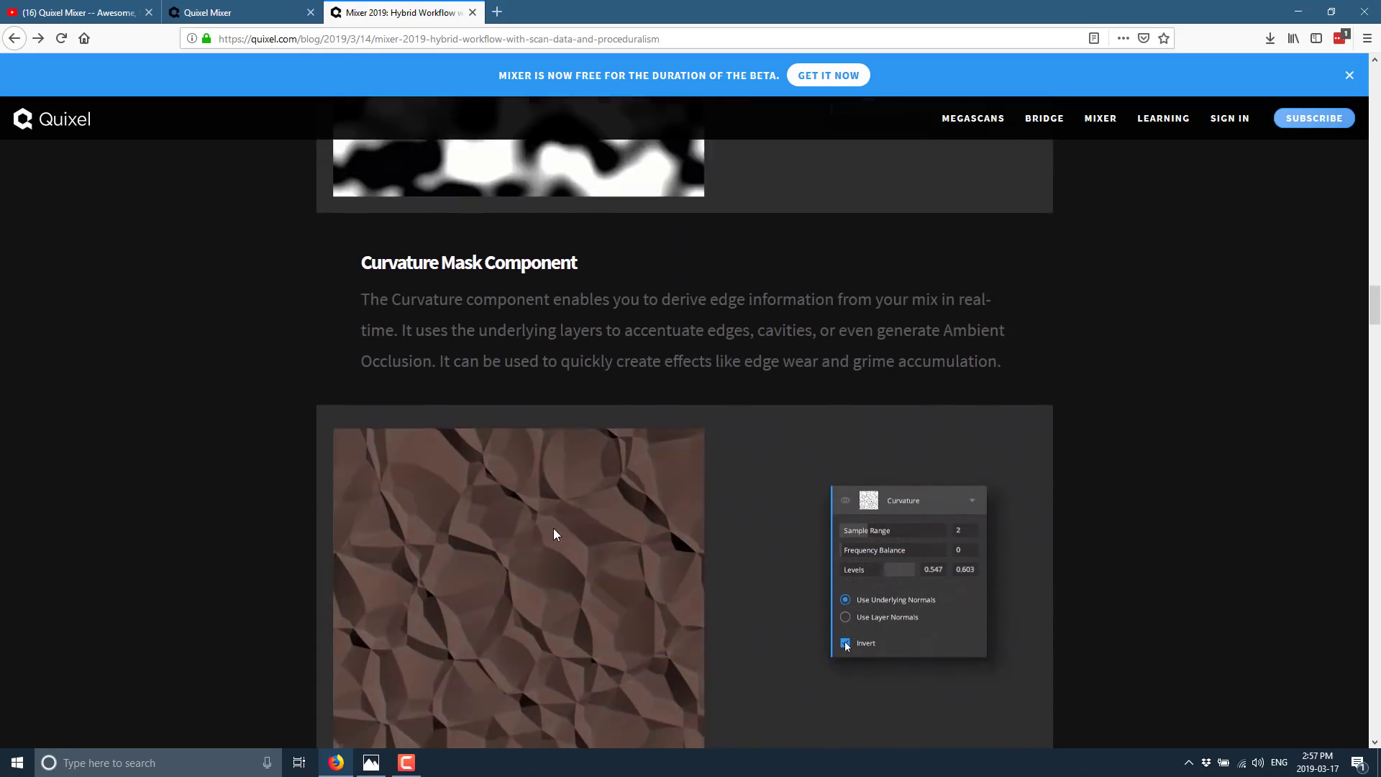
scroll(554, 529, down, 2)
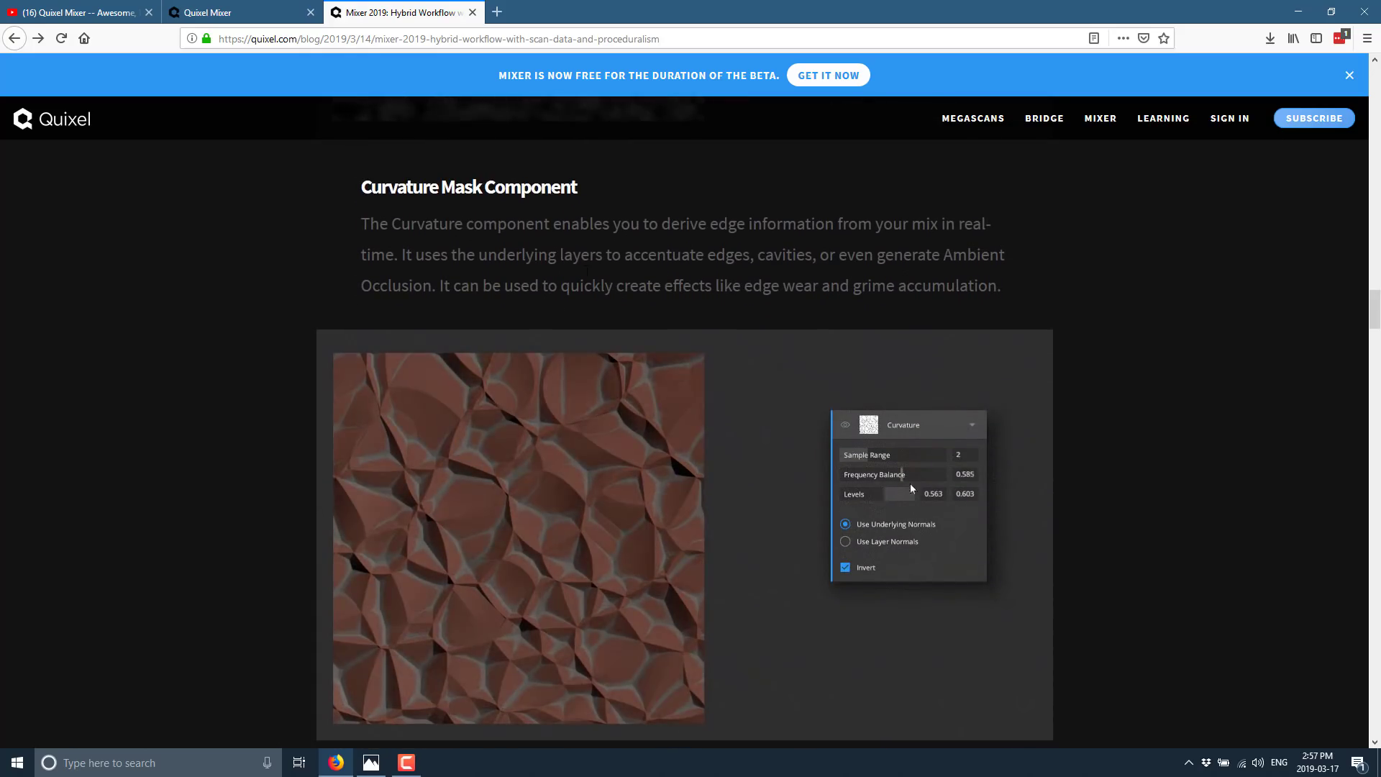
scroll(645, 388, down, 1)
scroll(646, 392, up, 1)
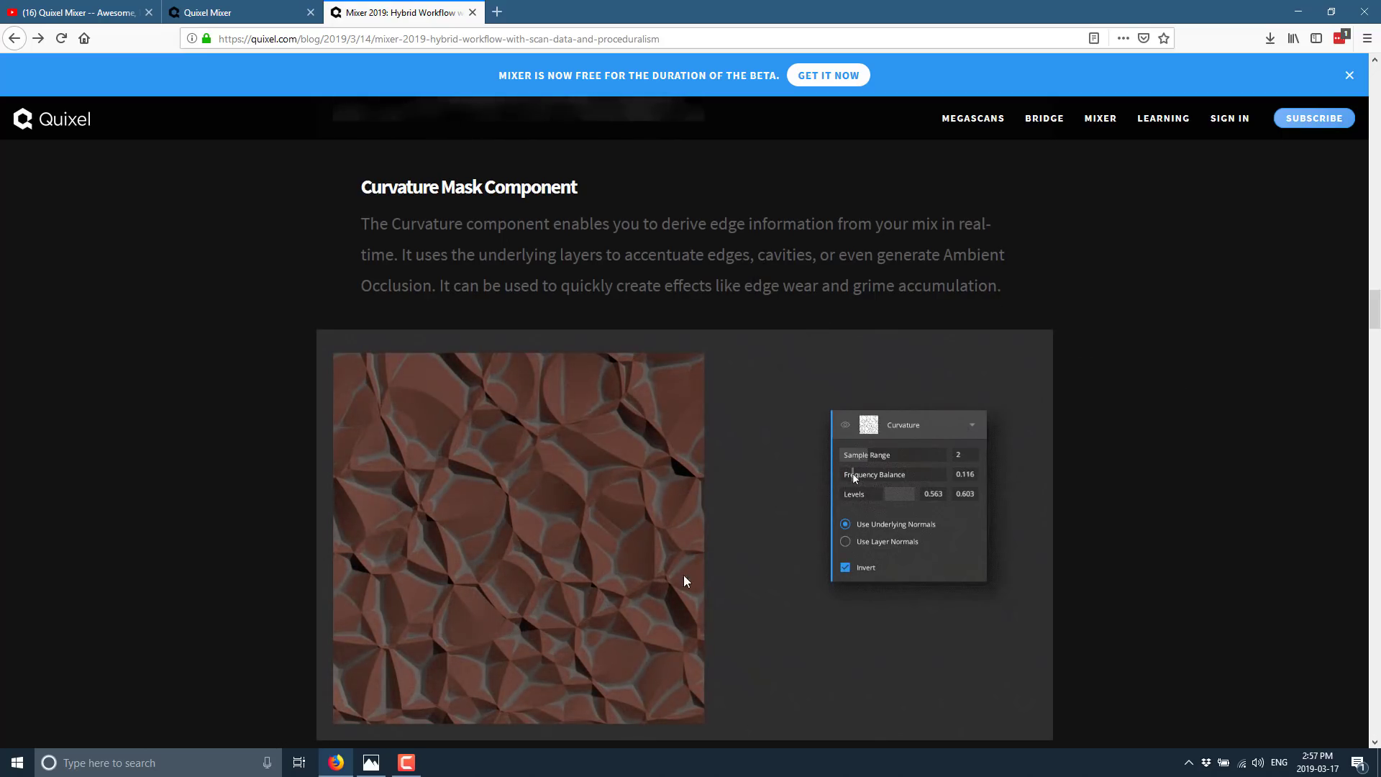
scroll(660, 590, down, 1)
scroll(658, 585, down, 3)
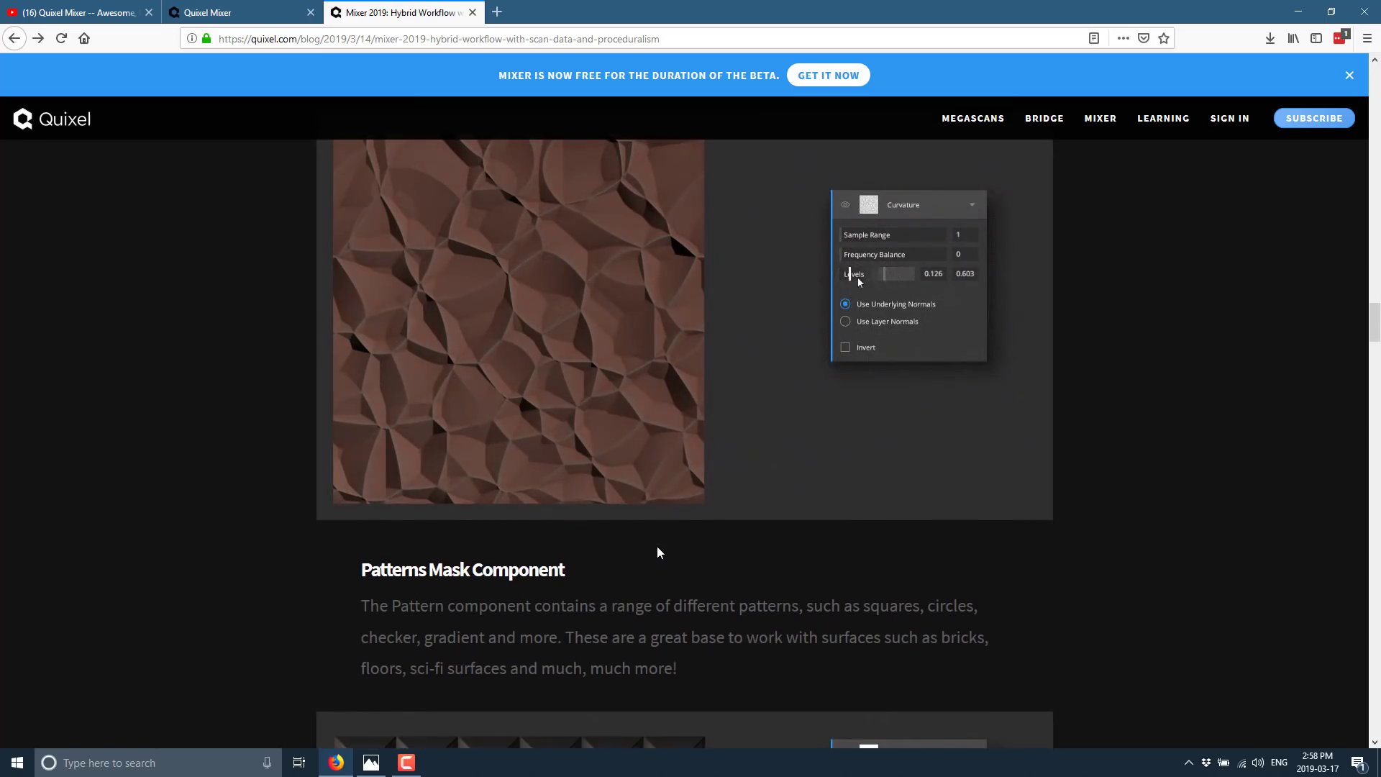
scroll(657, 548, down, 2)
scroll(657, 545, down, 5)
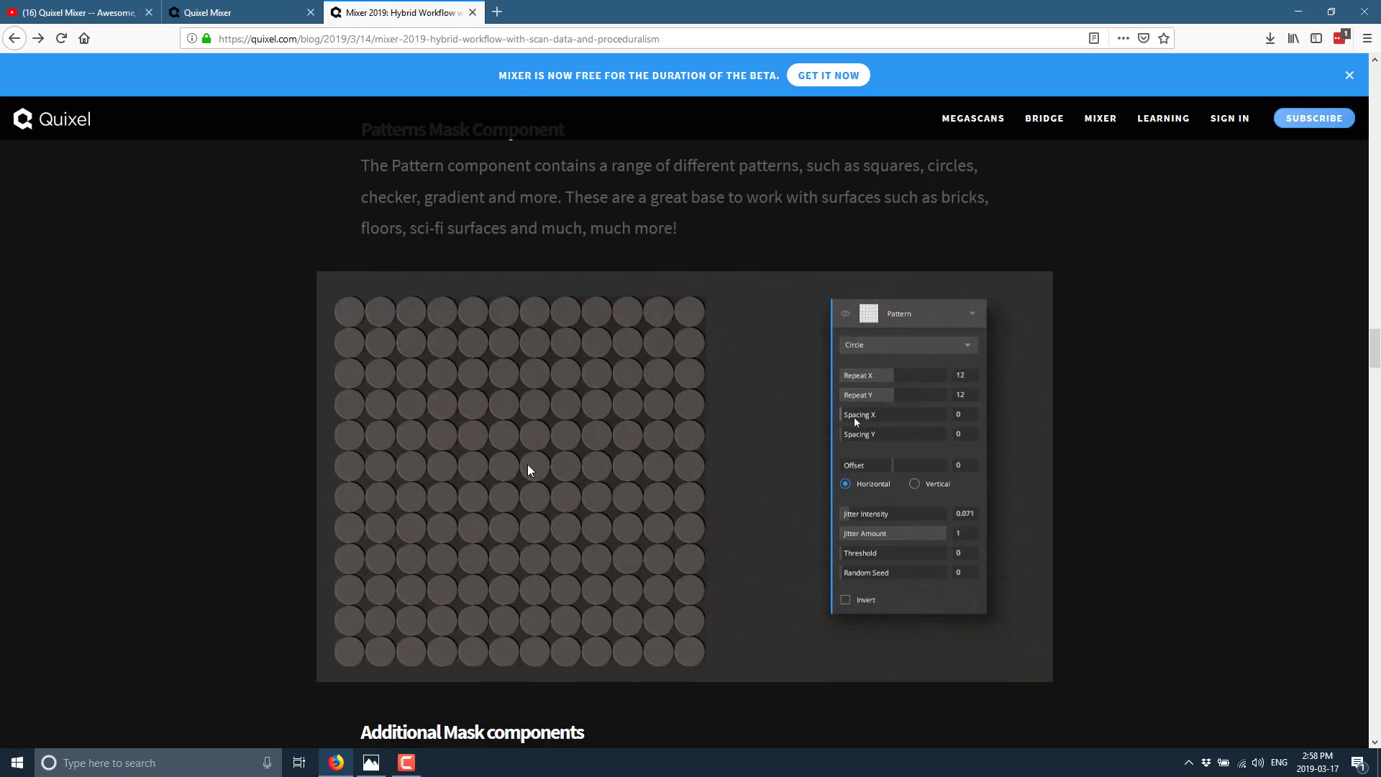
- Scroll past Image Mask, Position Gradient and Solid Component to the Blur Modifier's sharp-versus-blurred flower slider
scroll(528, 466, down, 3)
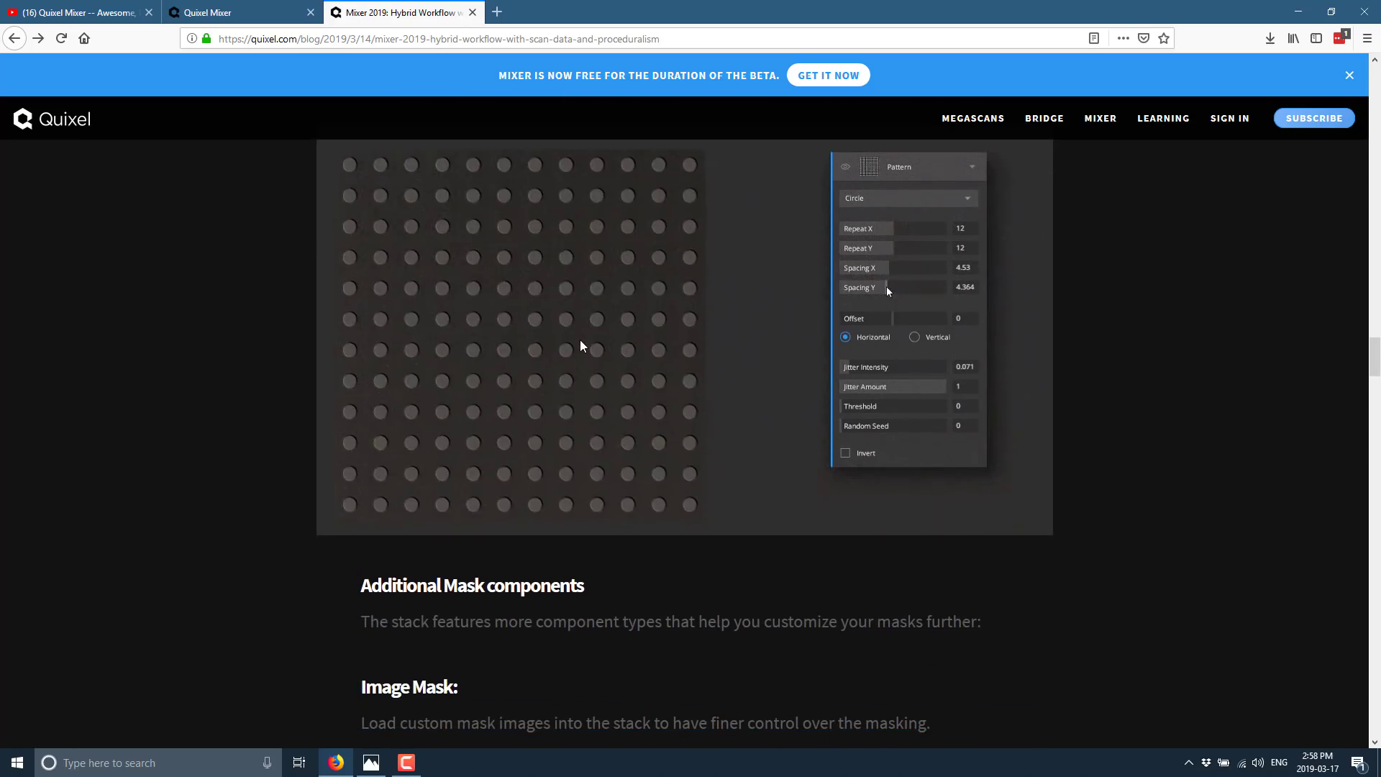
scroll(580, 340, down, 3)
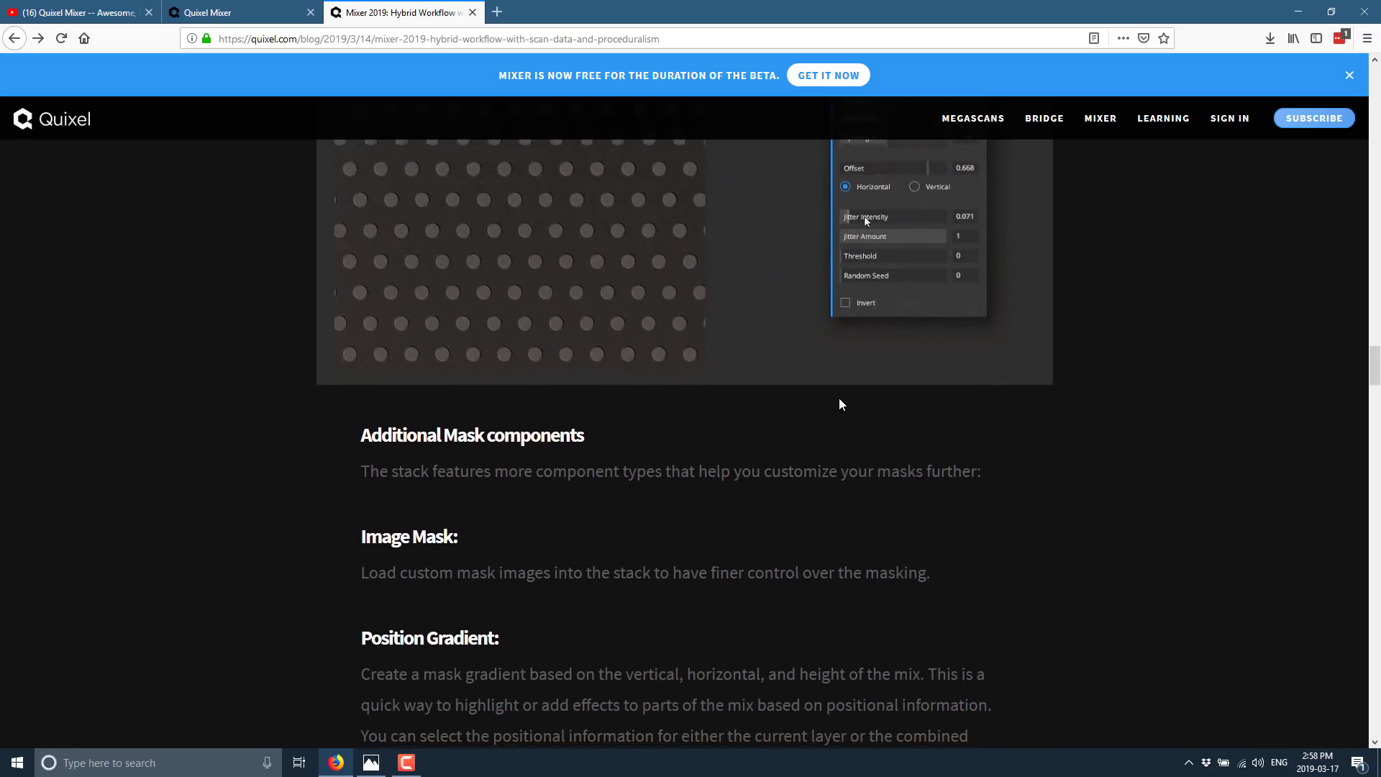
scroll(839, 399, down, 4)
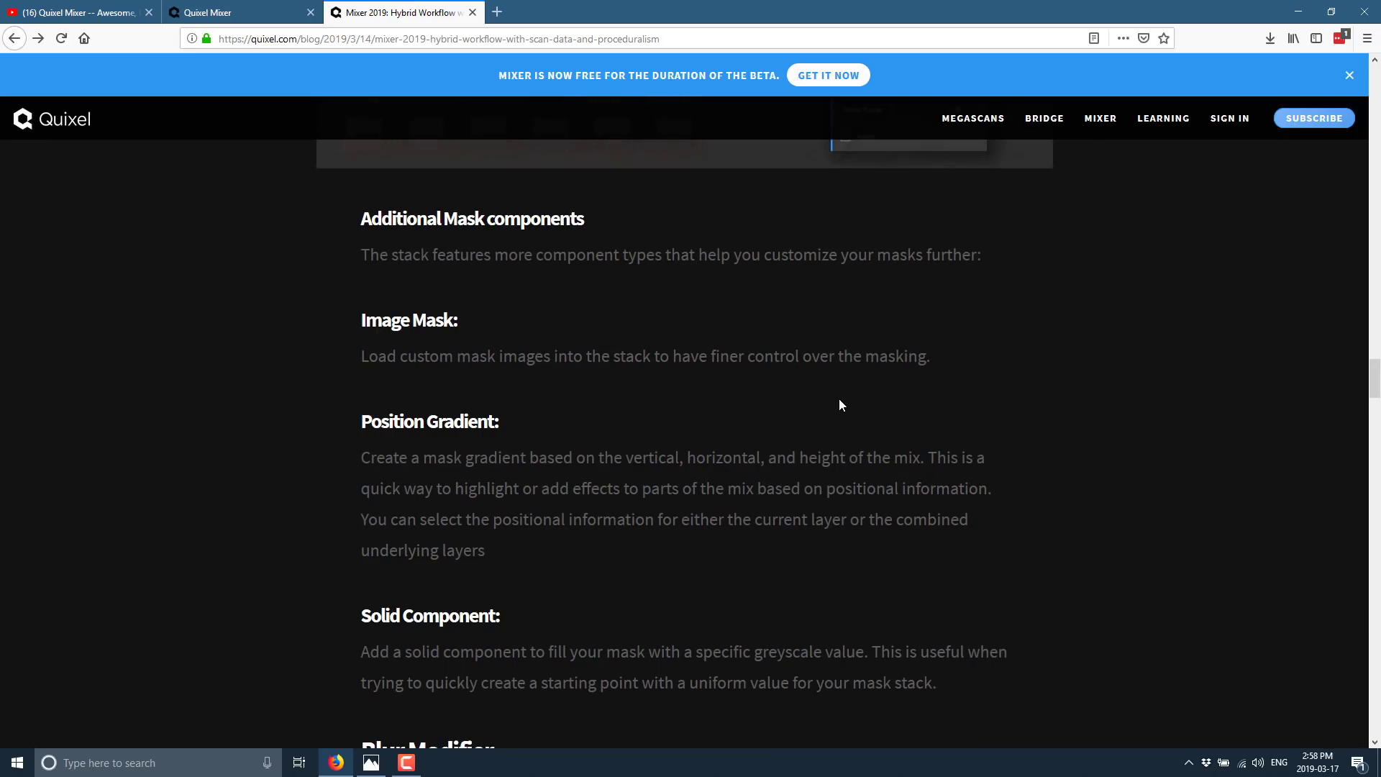
scroll(838, 389, down, 2)
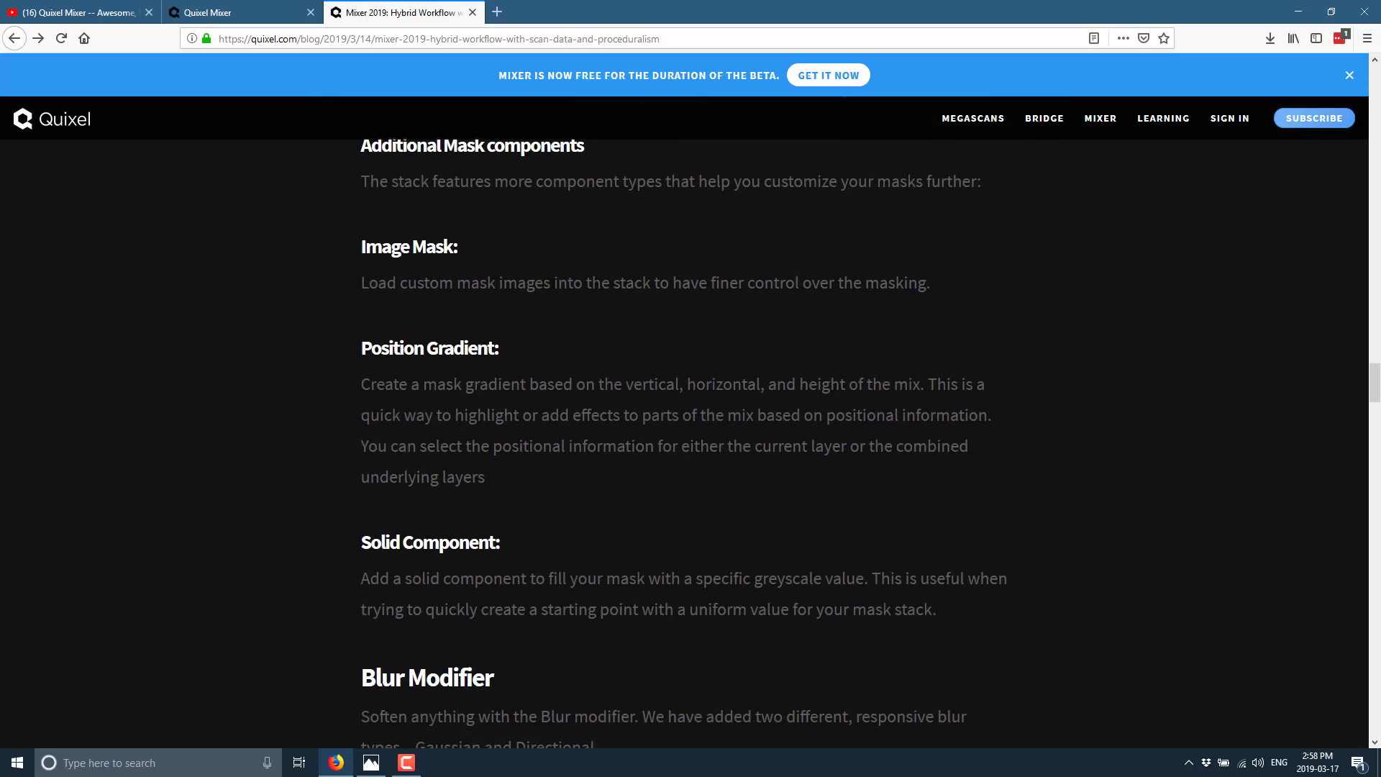
scroll(892, 265, down, 4)
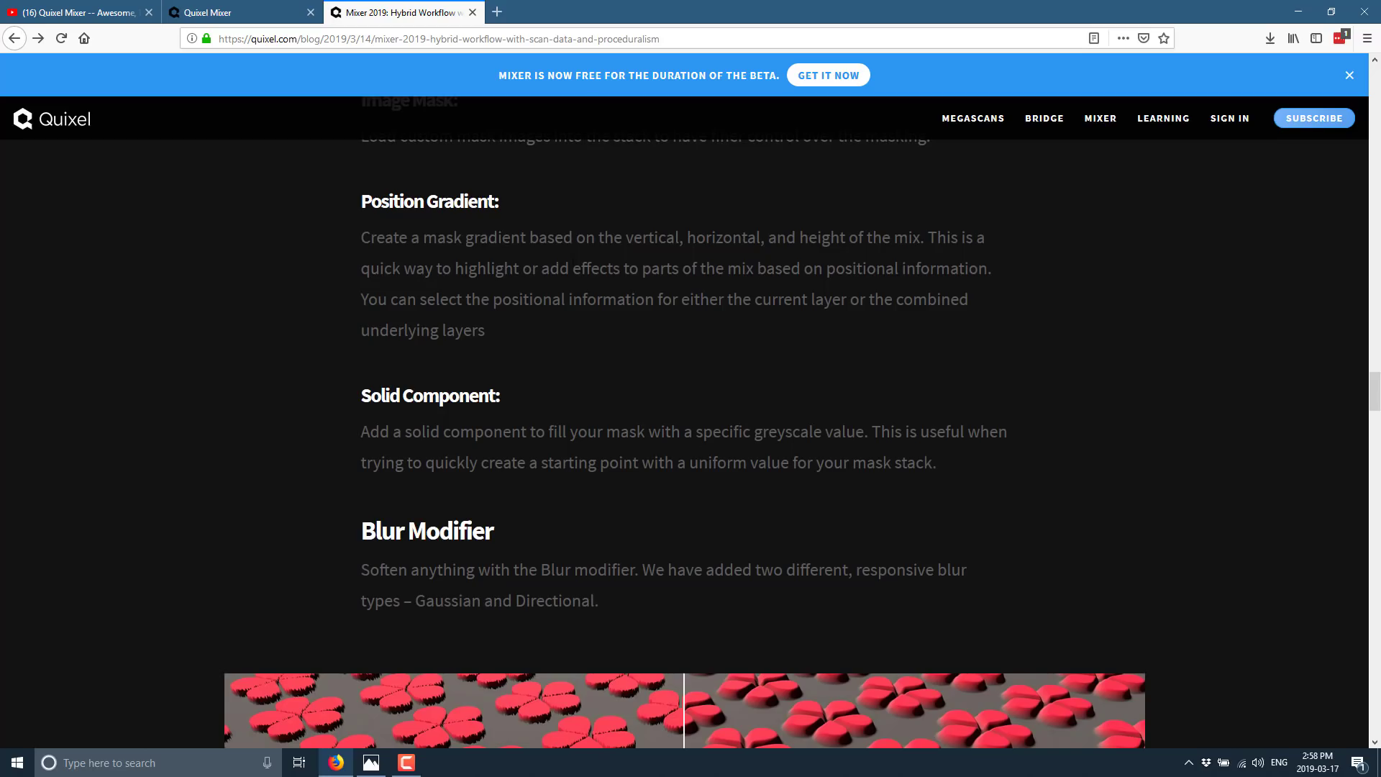
scroll(726, 251, down, 2)
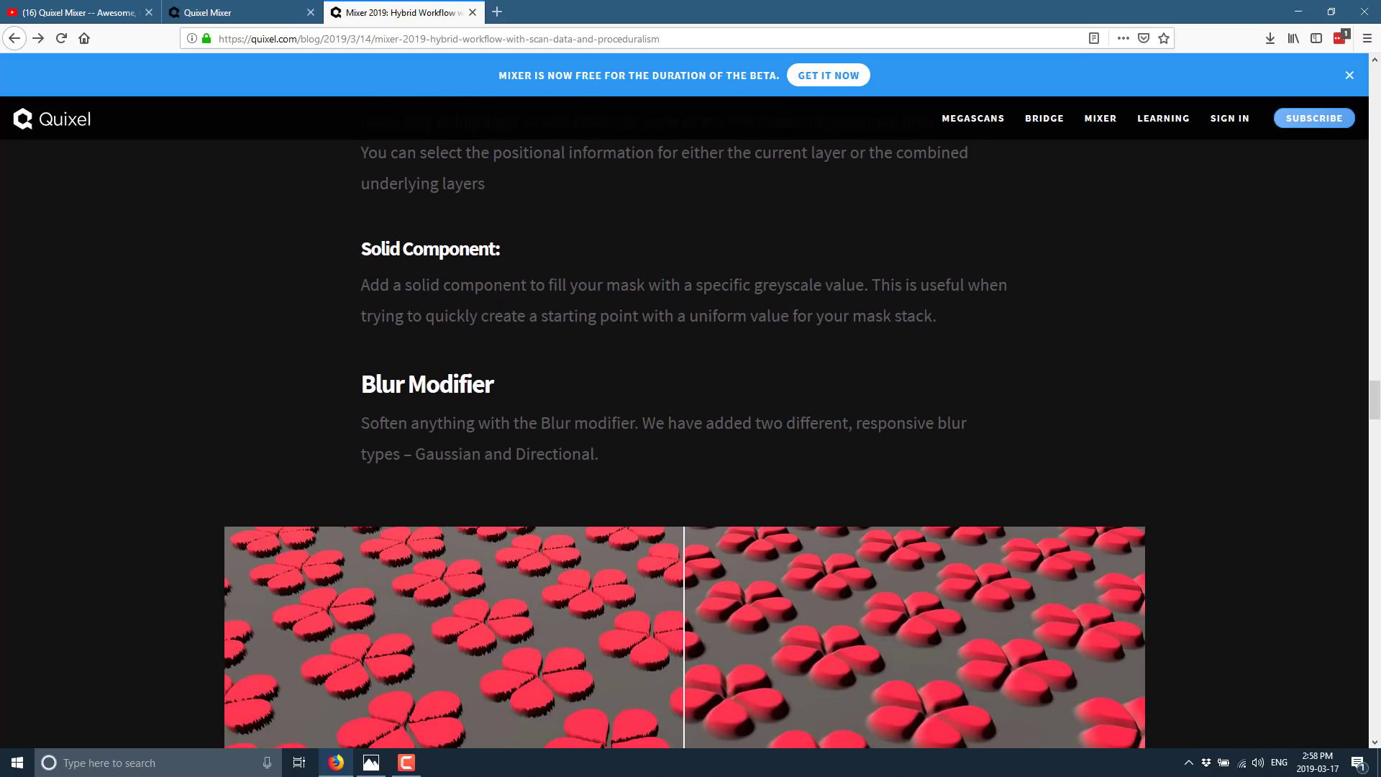
scroll(607, 300, down, 3)
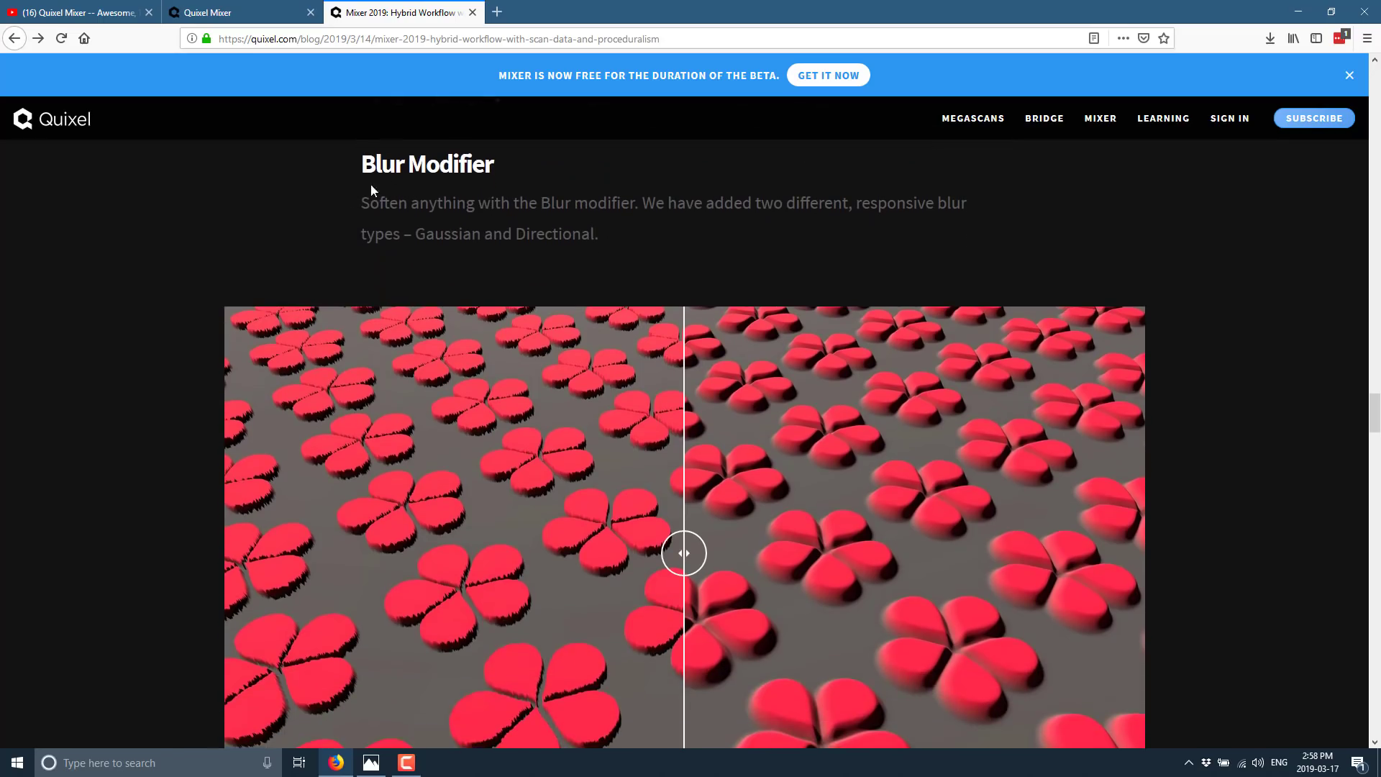
- Read down through the Bevel and Gradient Remap demos to the Circular Transform swirled petal pattern
scroll(684, 504, down, 1)
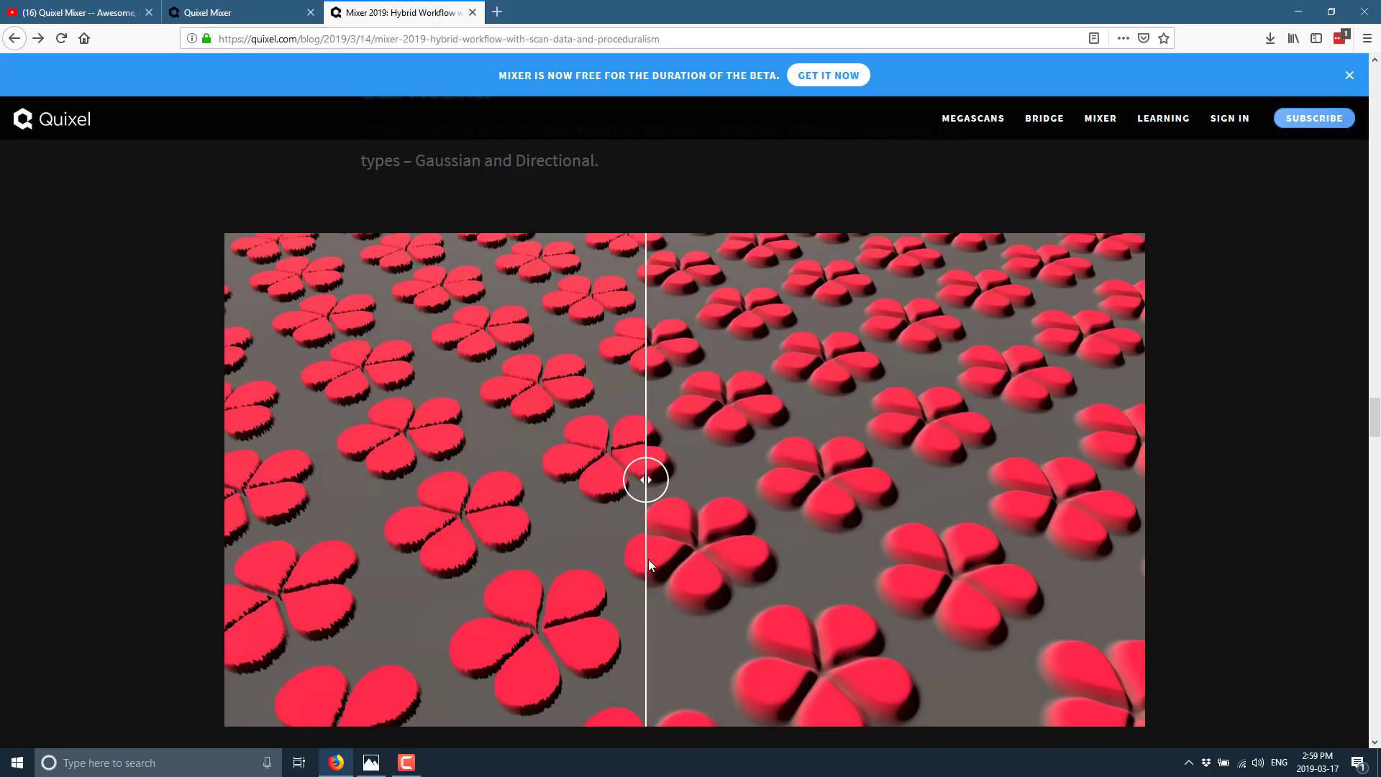
scroll(740, 572, down, 2)
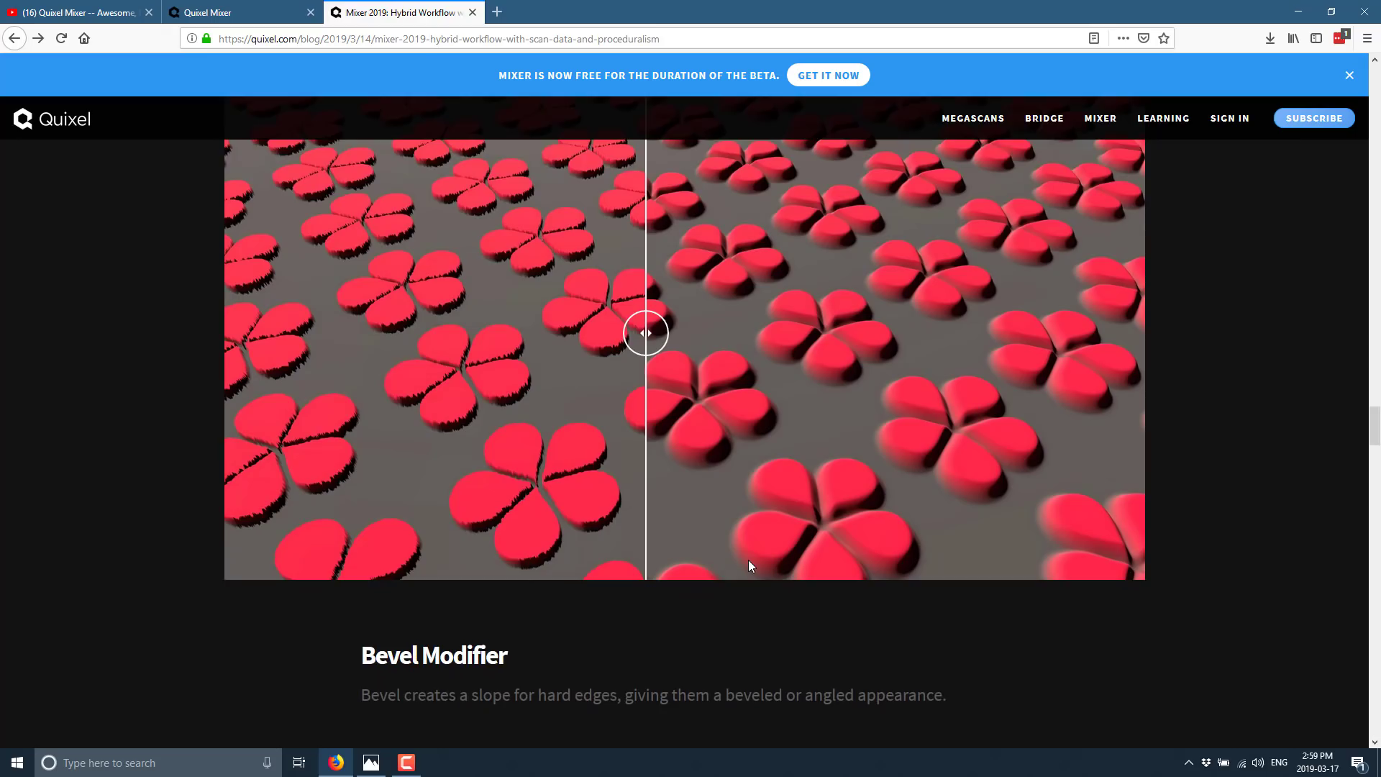
scroll(551, 439, down, 5)
scroll(553, 439, down, 1)
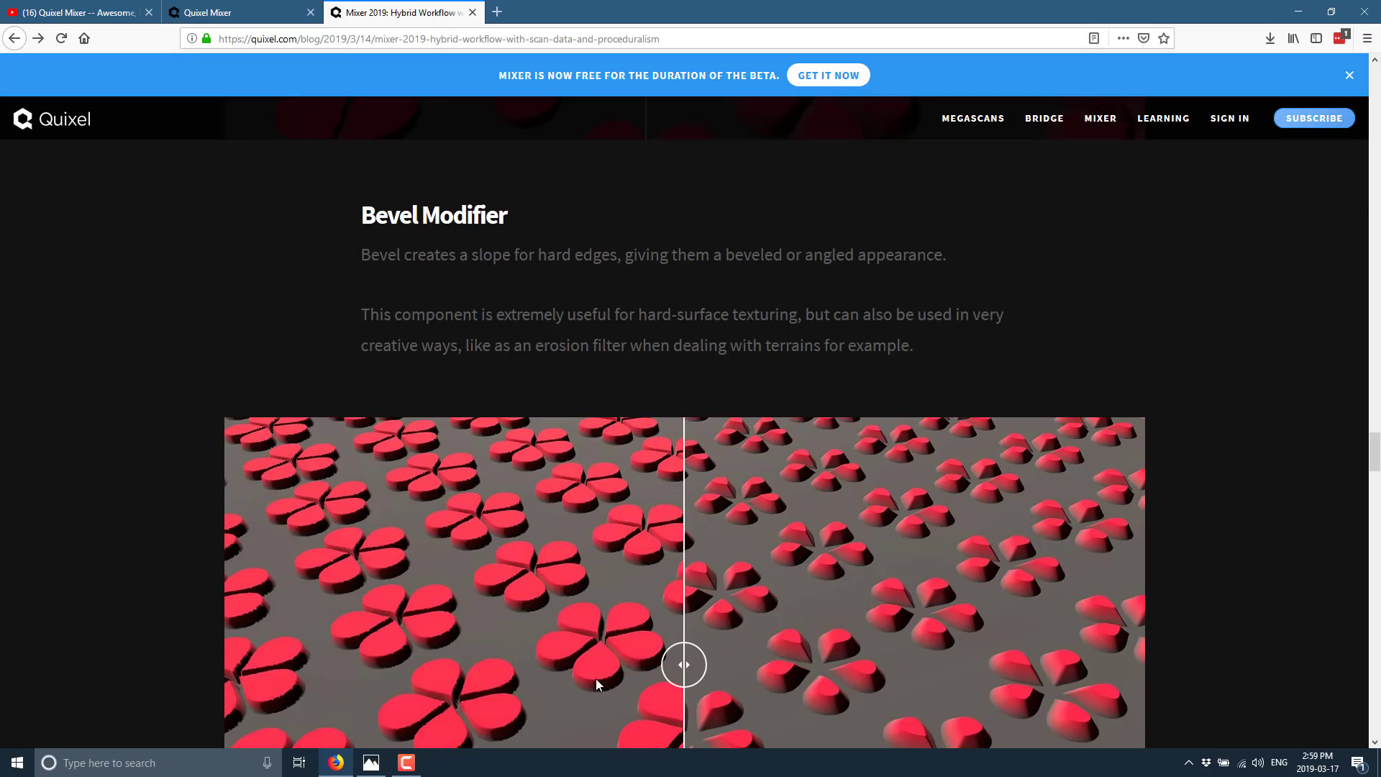
scroll(869, 585, down, 1)
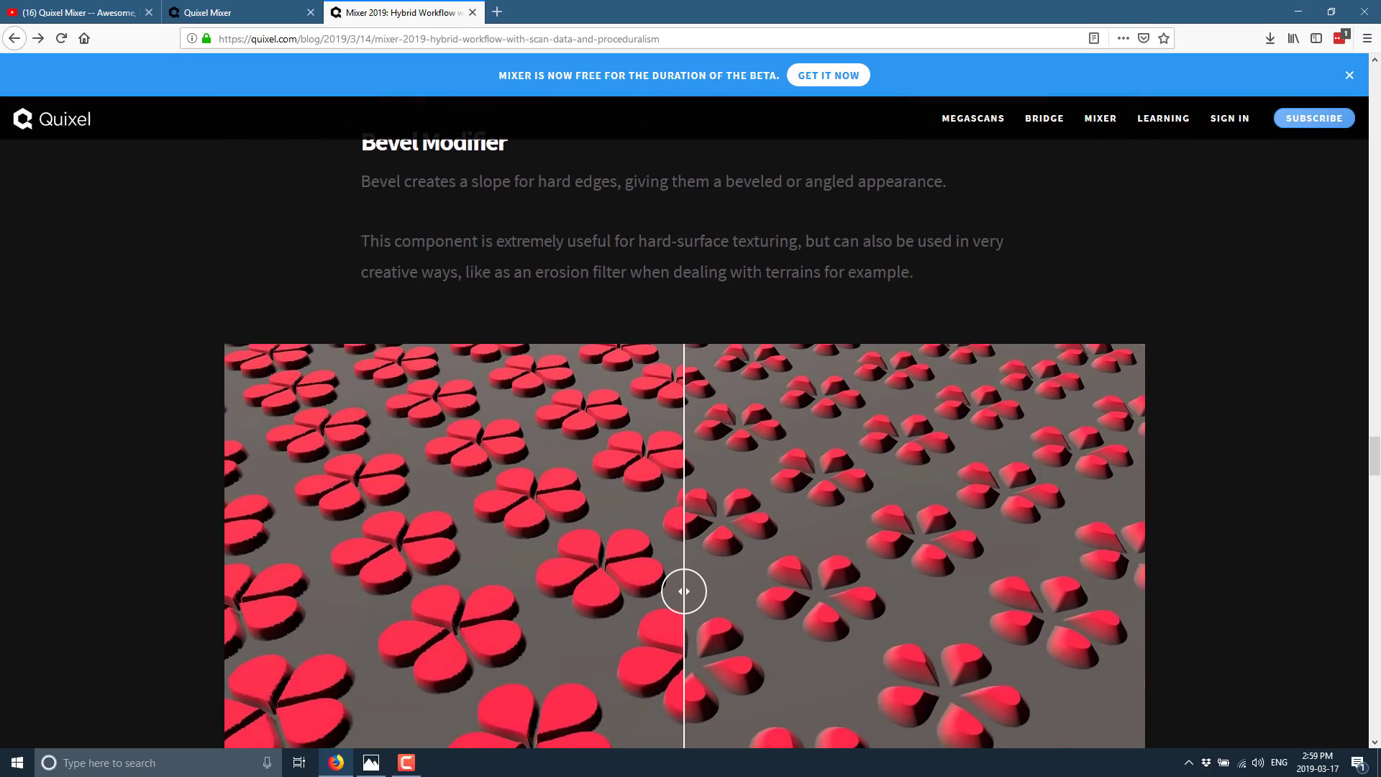
scroll(938, 472, down, 9)
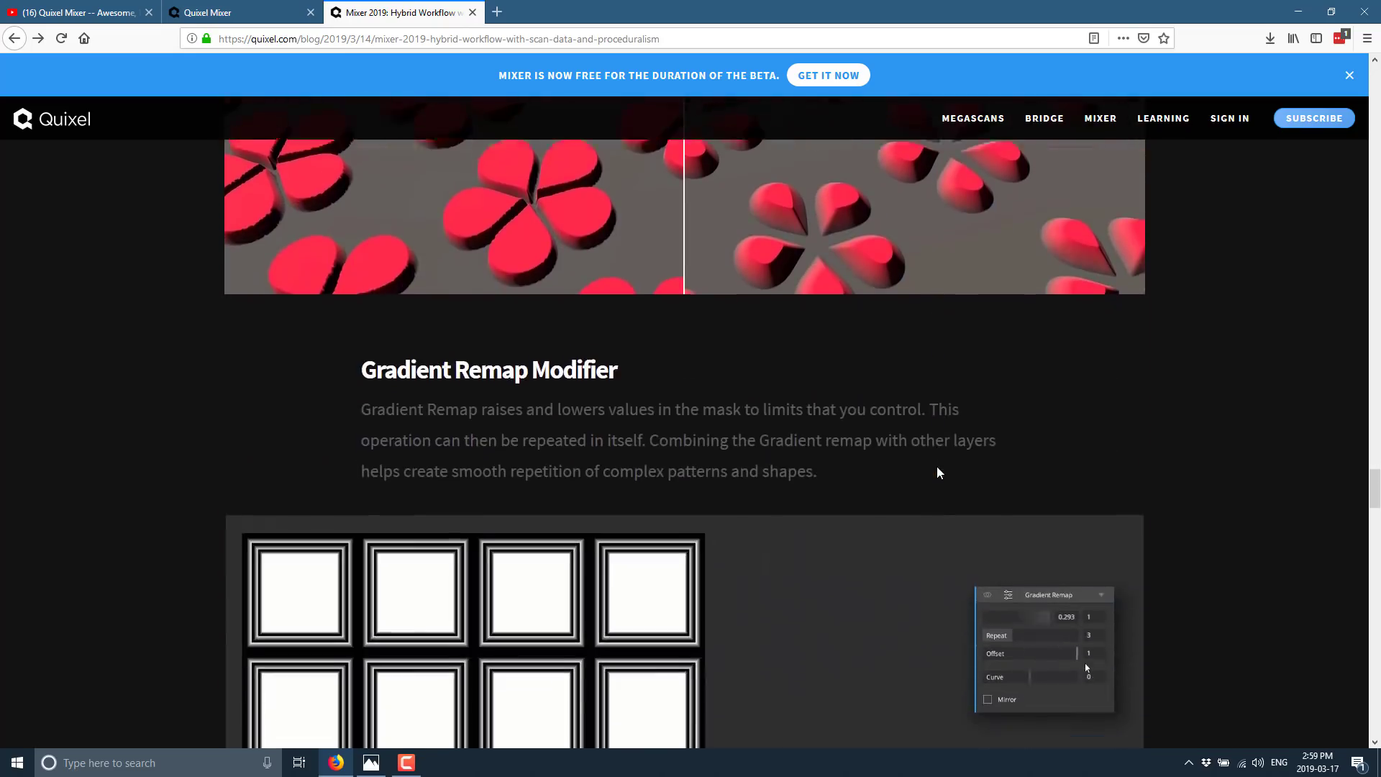
scroll(738, 326, down, 1)
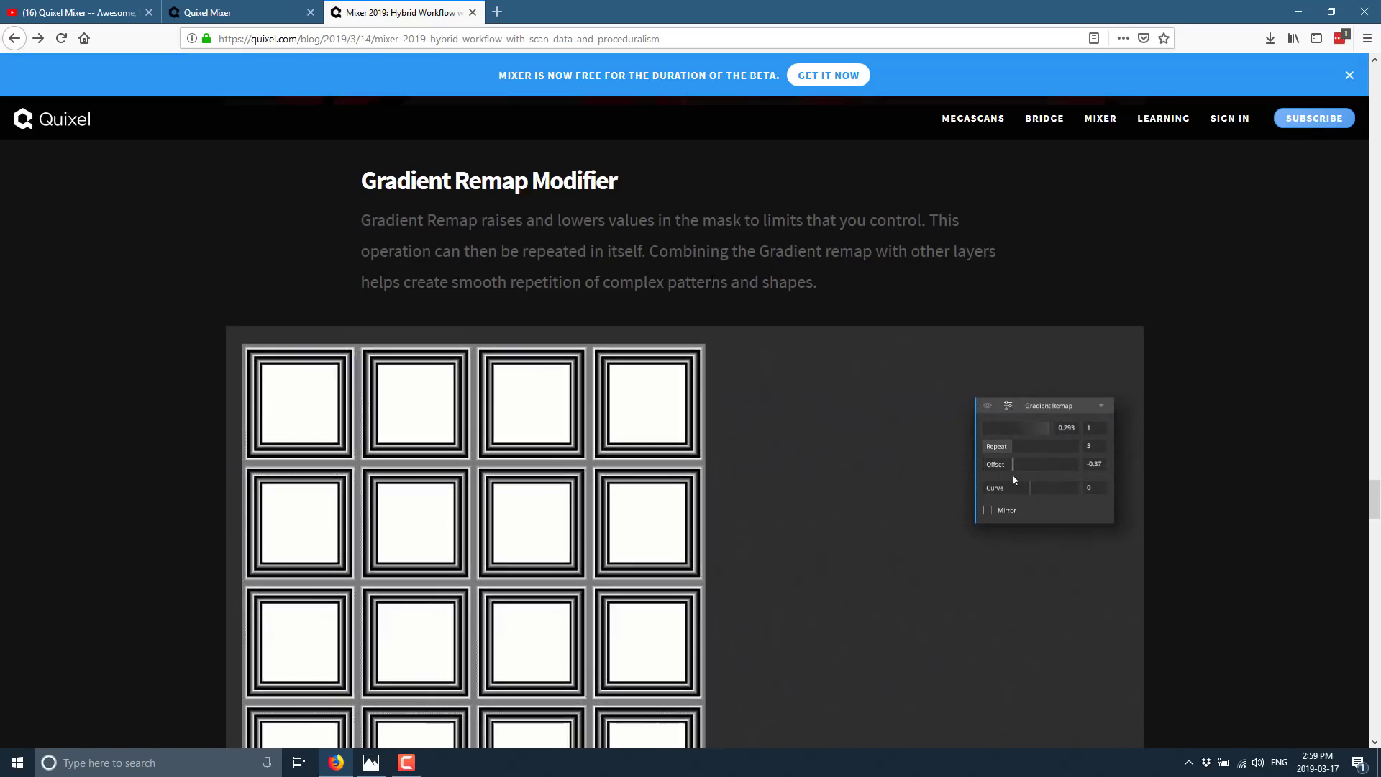
scroll(848, 283, down, 2)
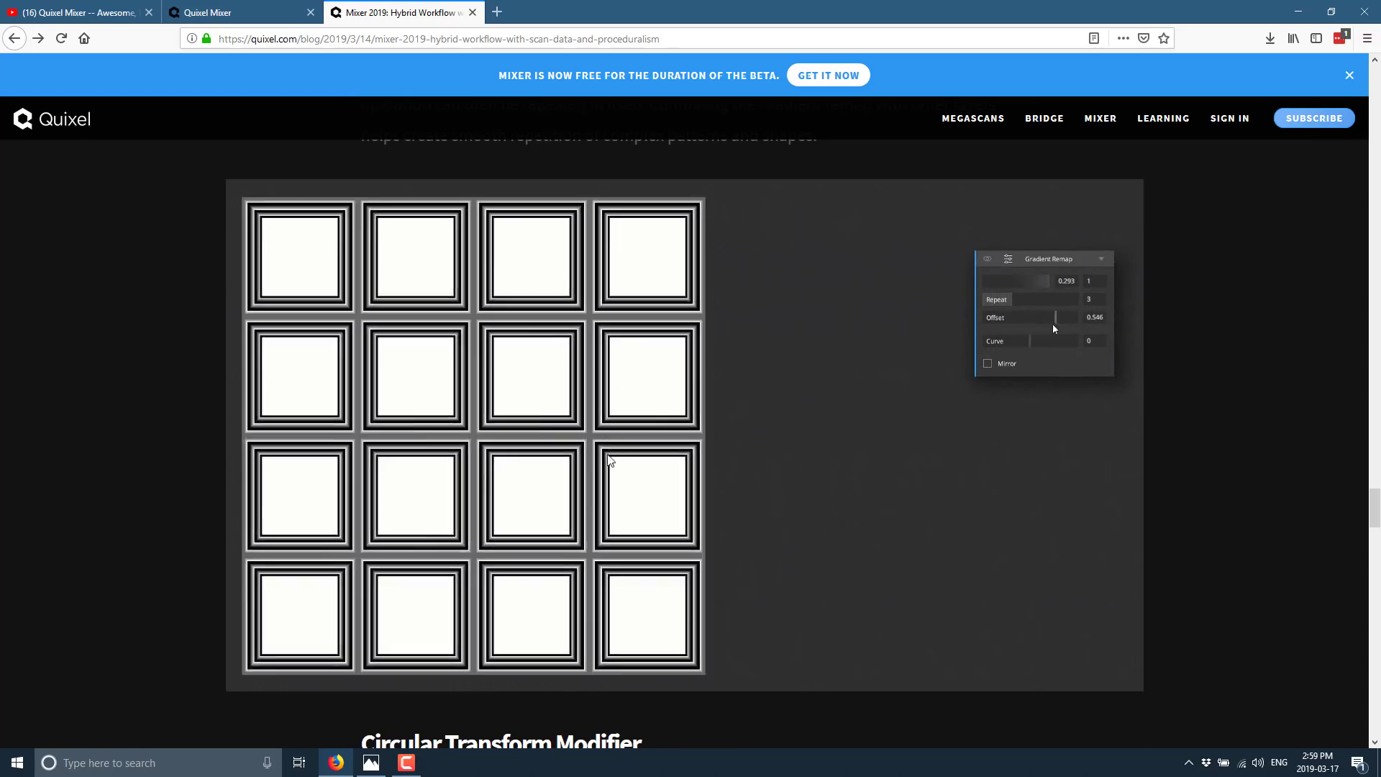
scroll(608, 468, down, 2)
- Scroll past Mask Stack layer blending and New Sample Mixes to the Mixer 2019 tutorial video
scroll(608, 471, down, 5)
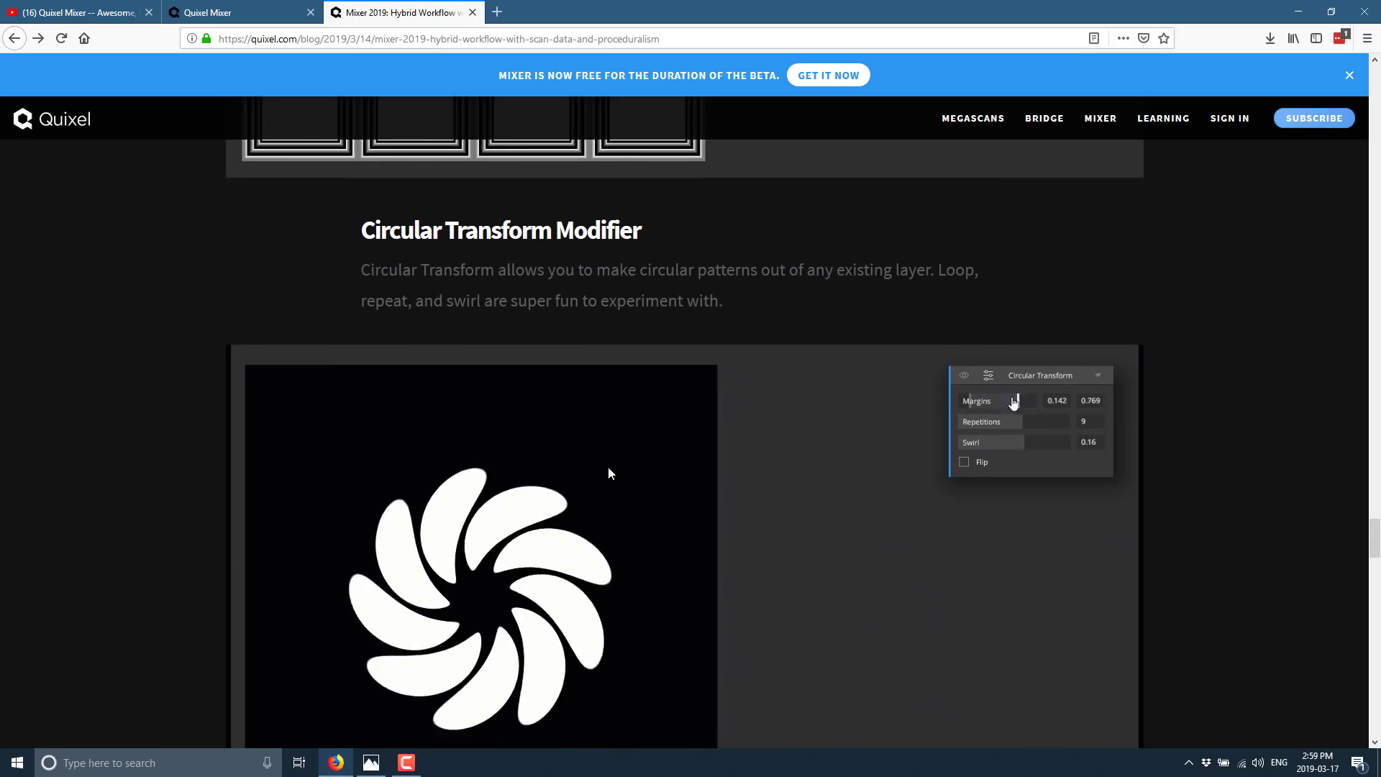
scroll(463, 429, down, 1)
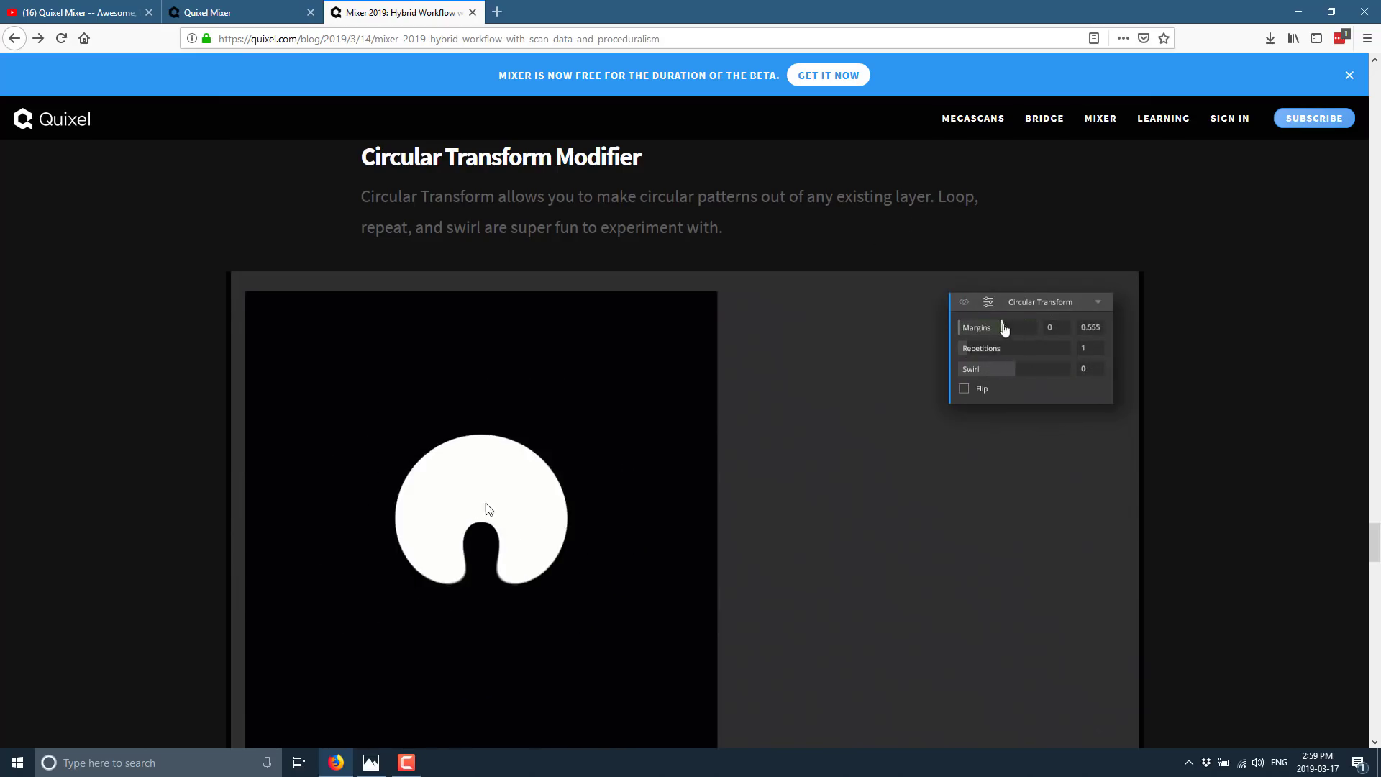
scroll(609, 513, down, 1)
scroll(609, 513, down, 8)
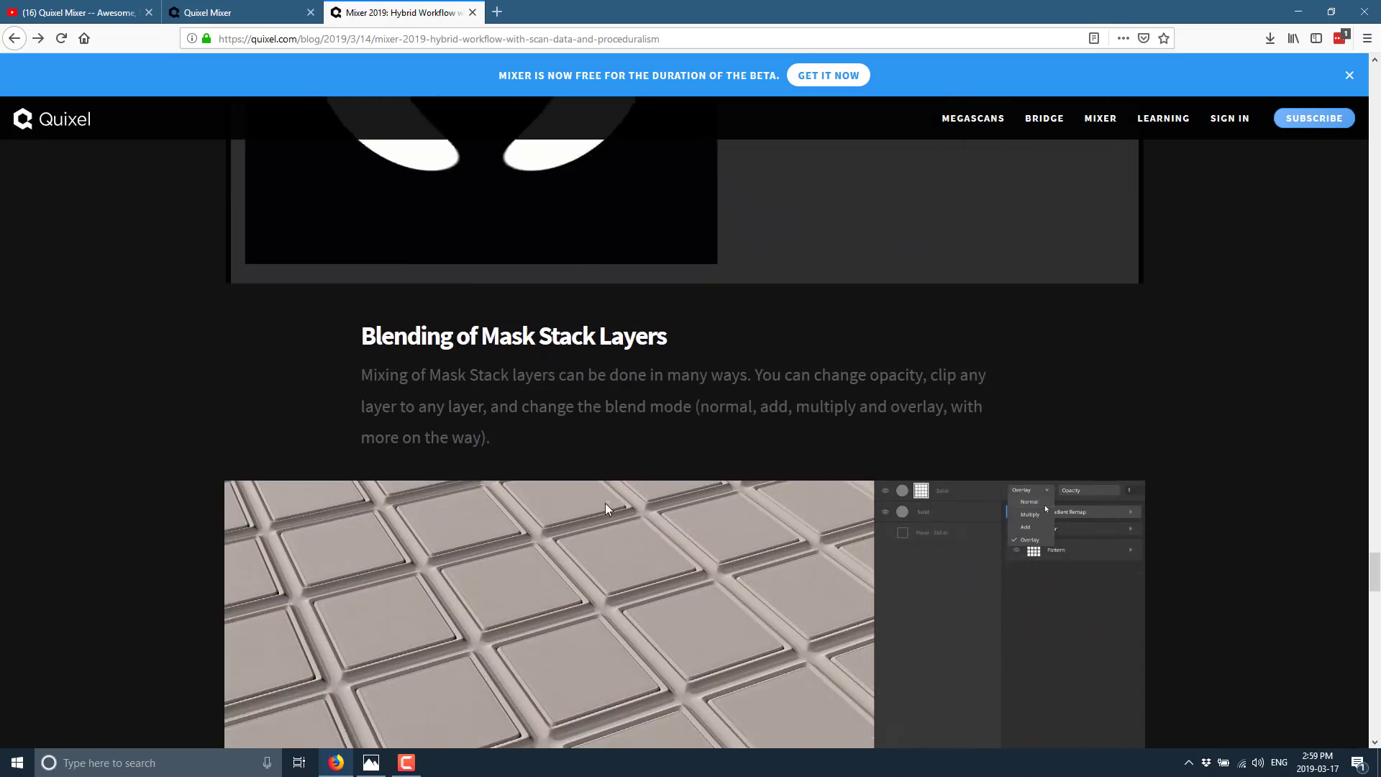
scroll(724, 258, down, 1)
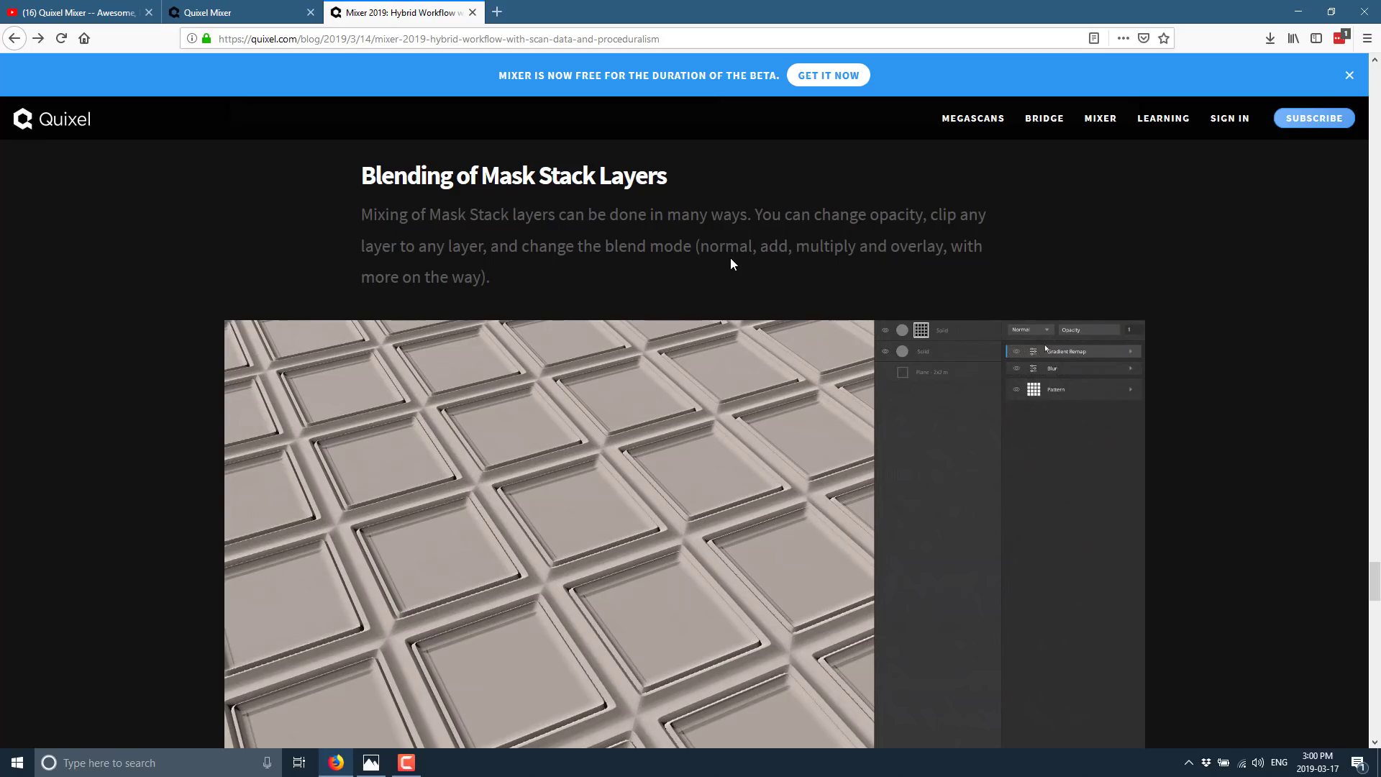
scroll(718, 259, down, 5)
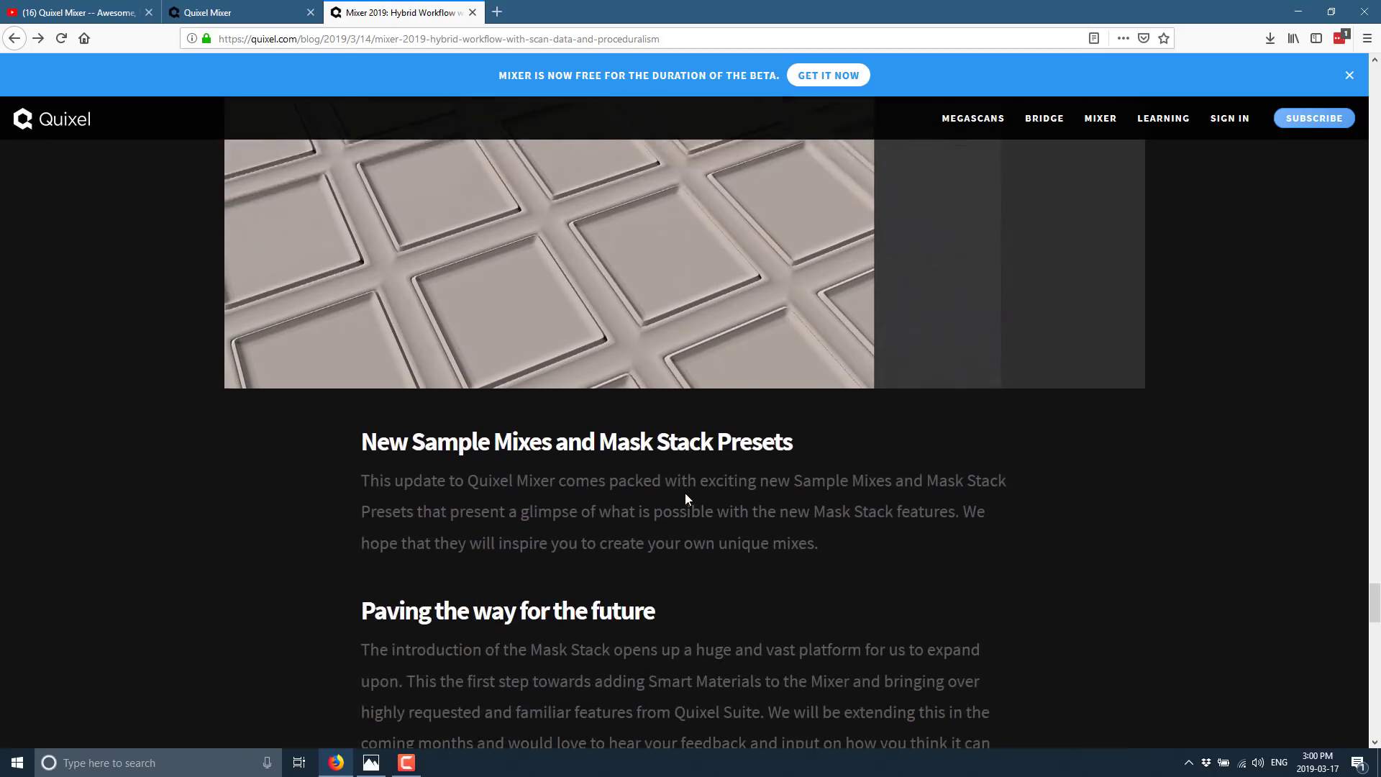
scroll(685, 496, down, 2)
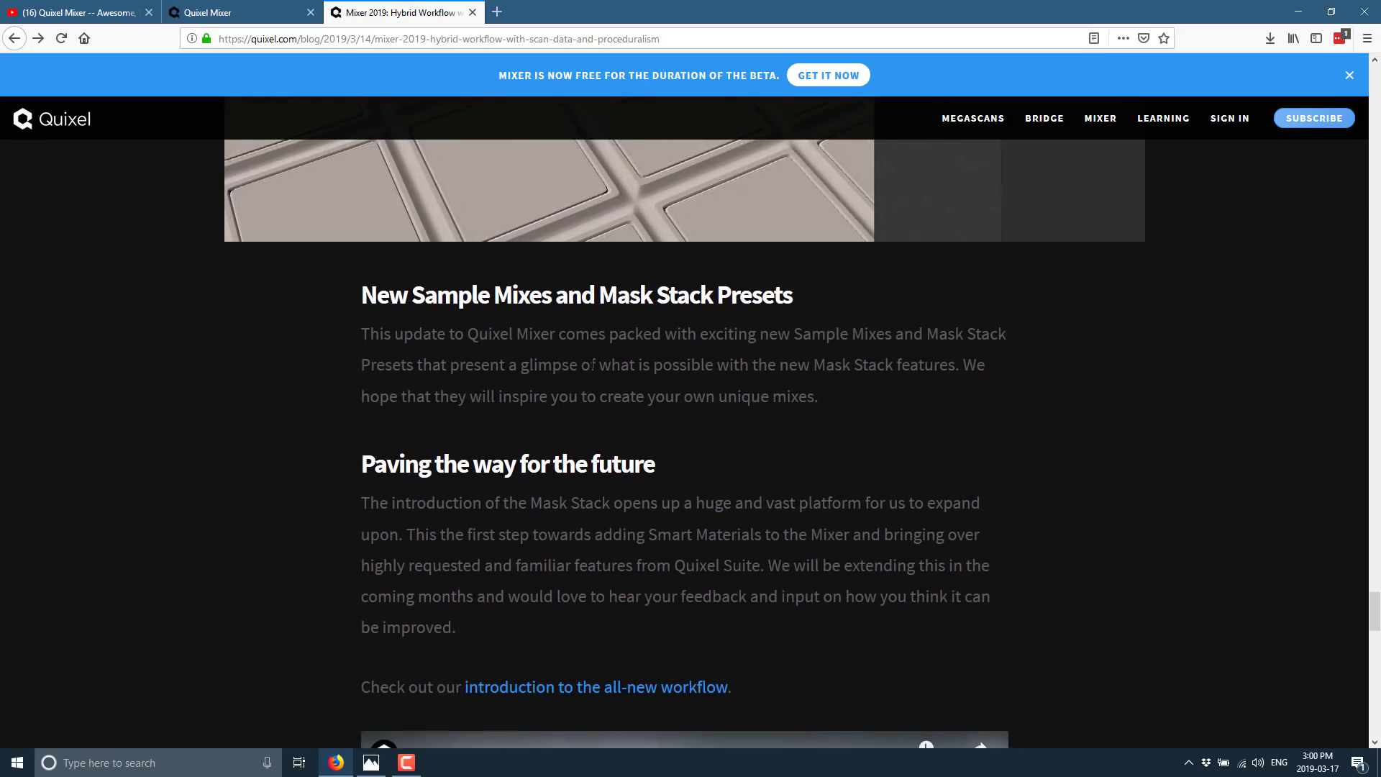
scroll(593, 364, down, 2)
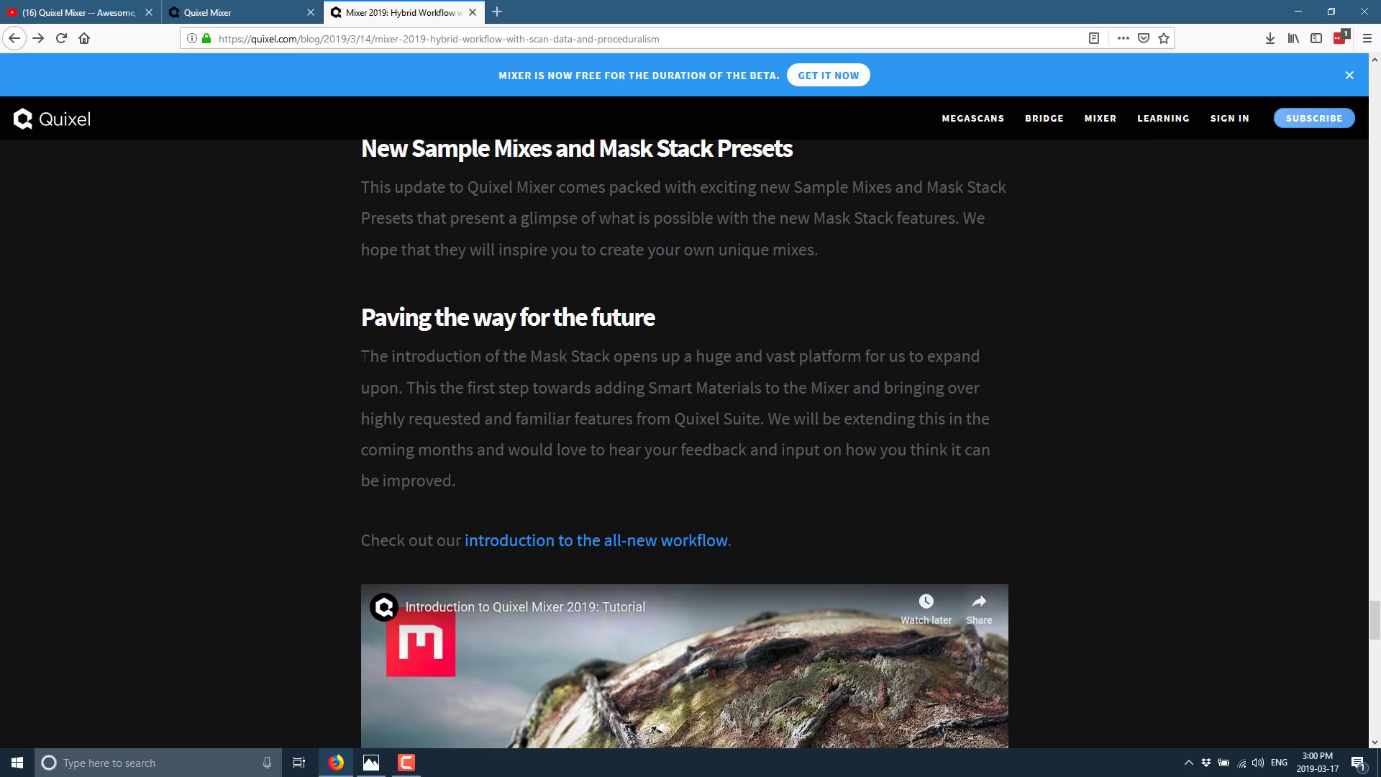
drag(363, 355, 717, 489)
click(717, 490)
- Scroll back up to the March 14, 2019 date and Mixer 2019 title
scroll(715, 482, up, 10)
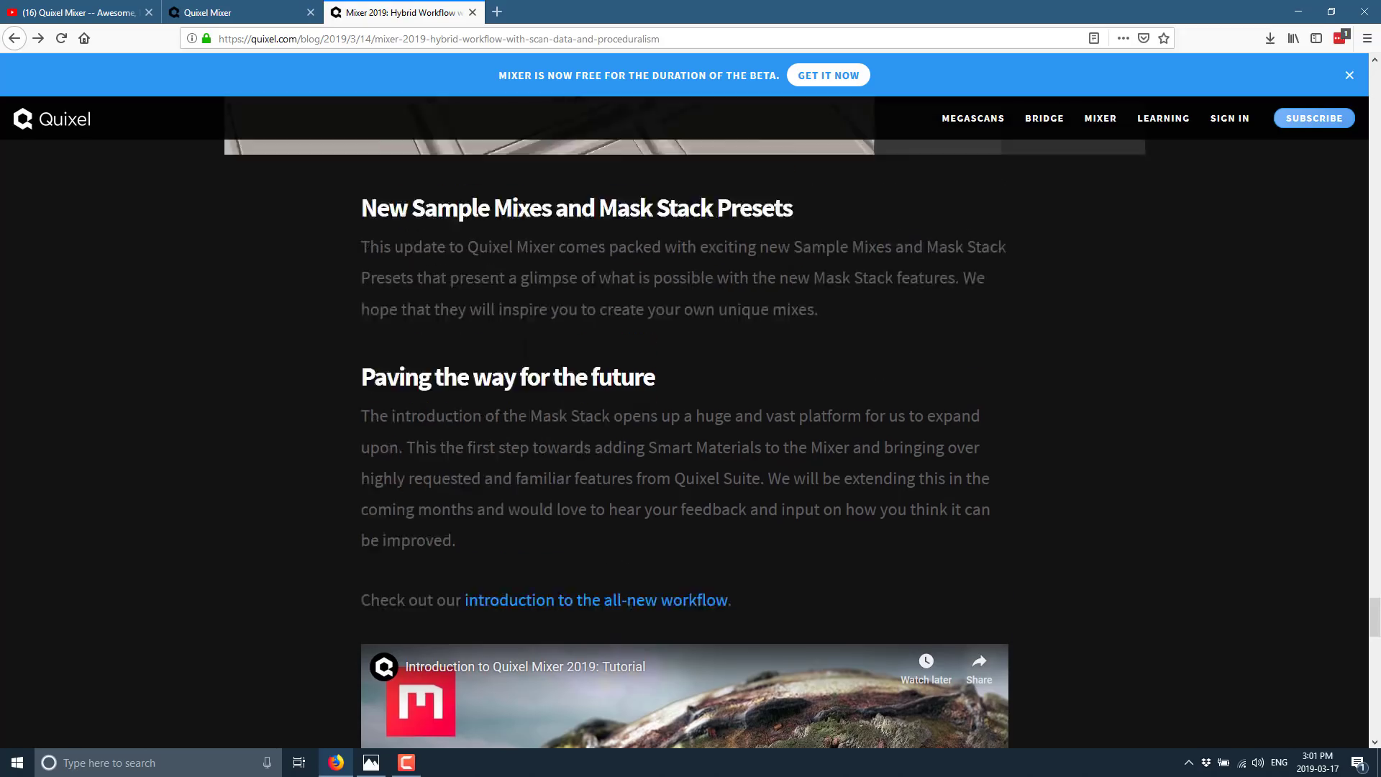
scroll(602, 454, up, 15)
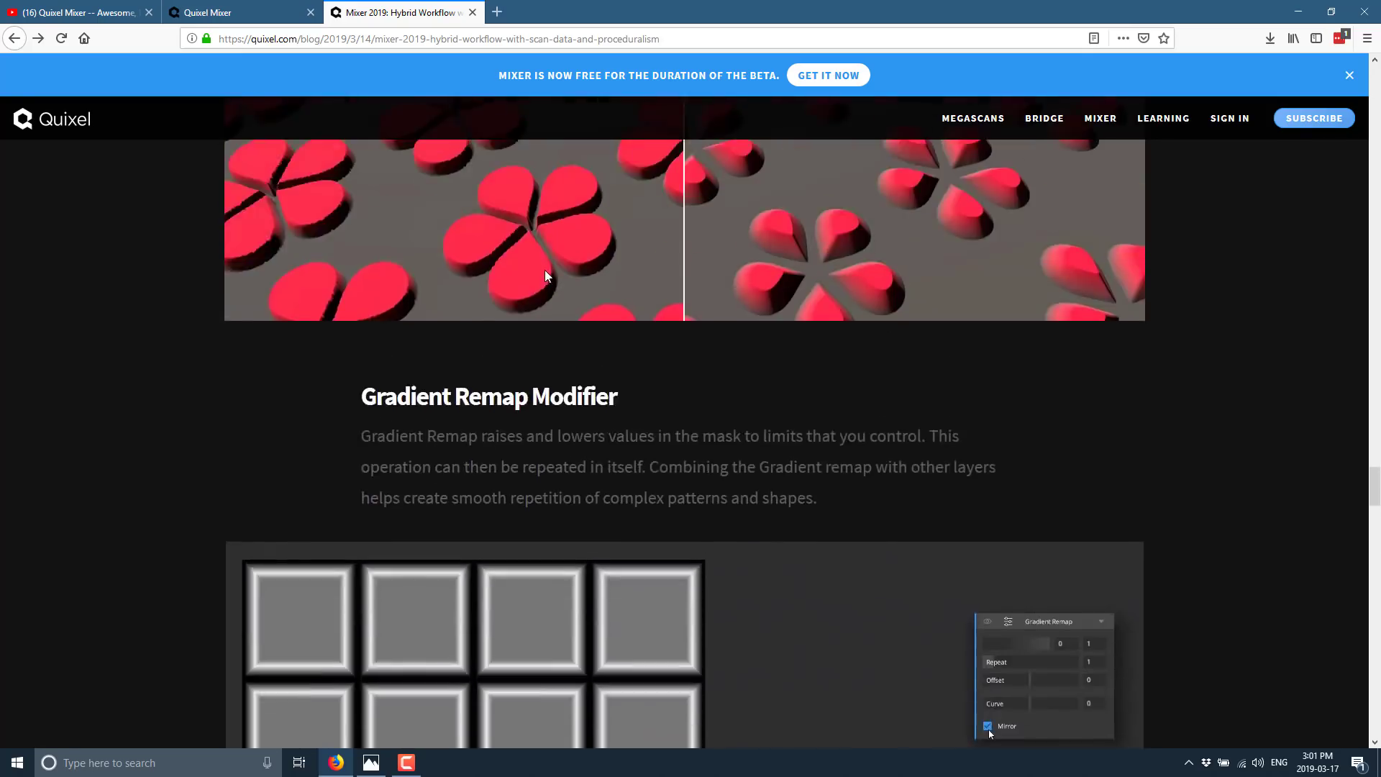
scroll(673, 427, up, 20)
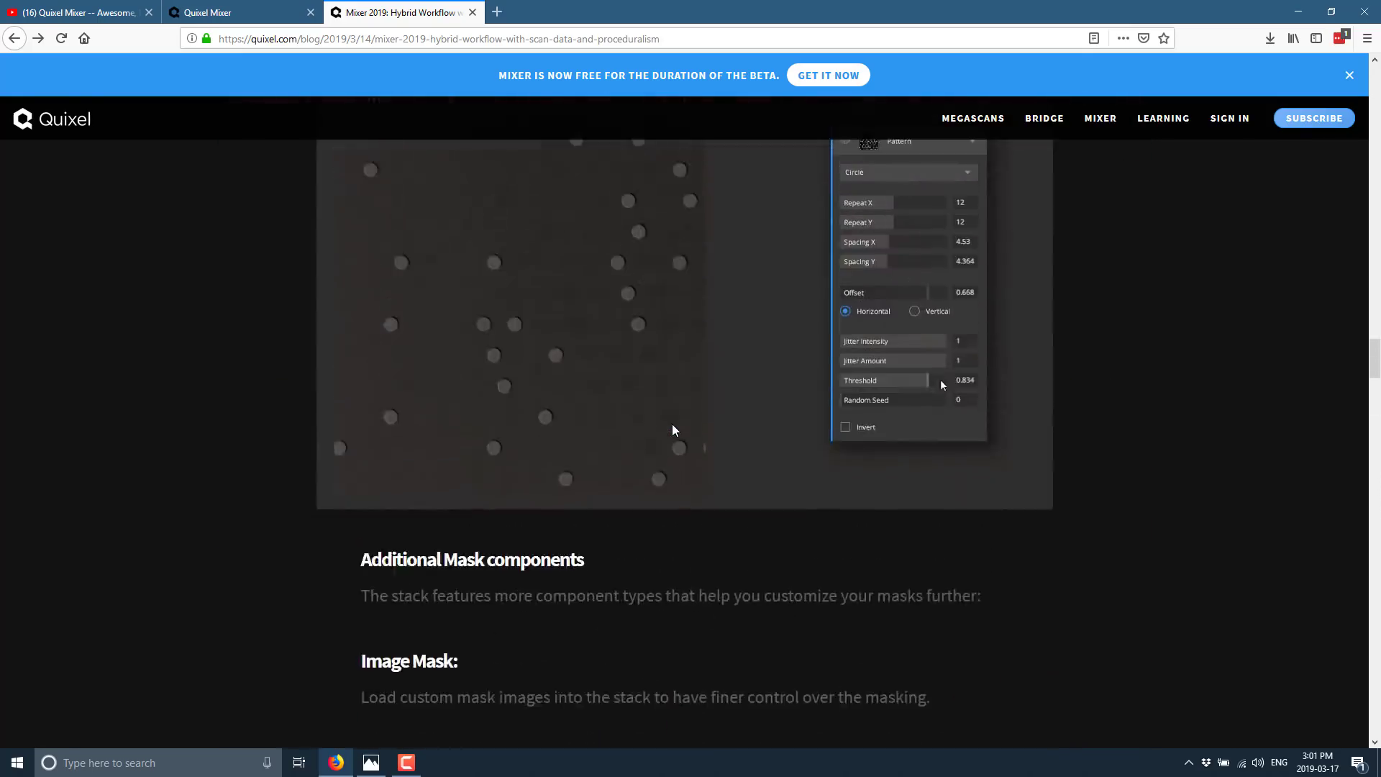
scroll(703, 496, up, 20)
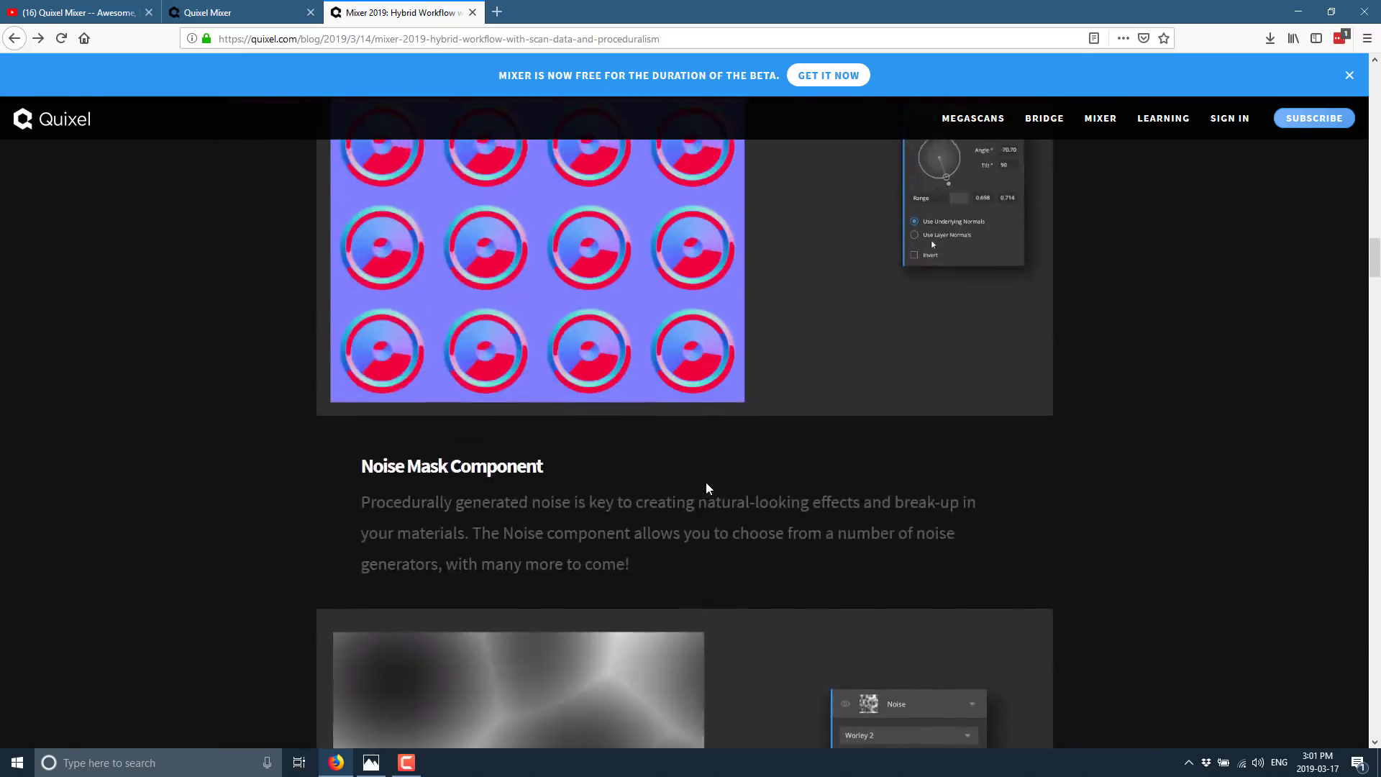
scroll(706, 442, up, 20)
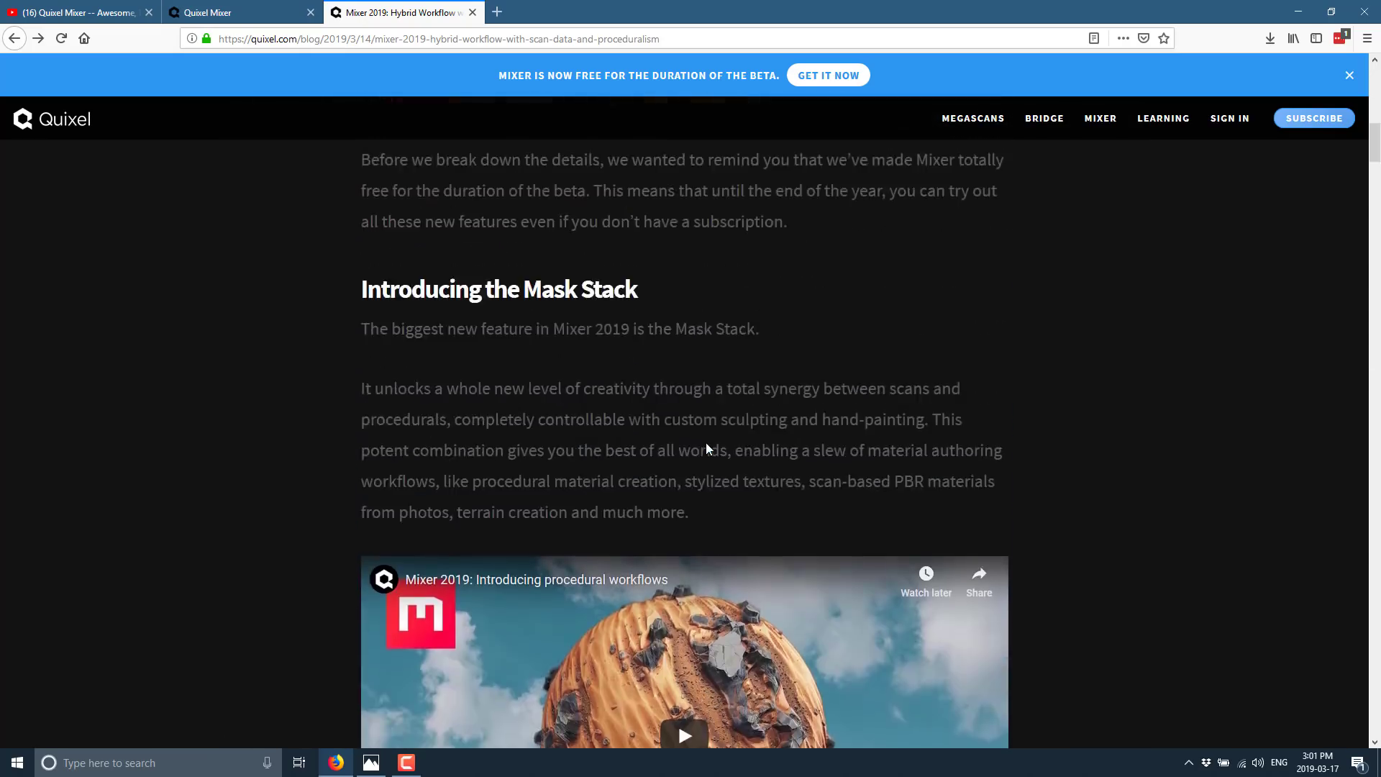
scroll(706, 446, up, 5)
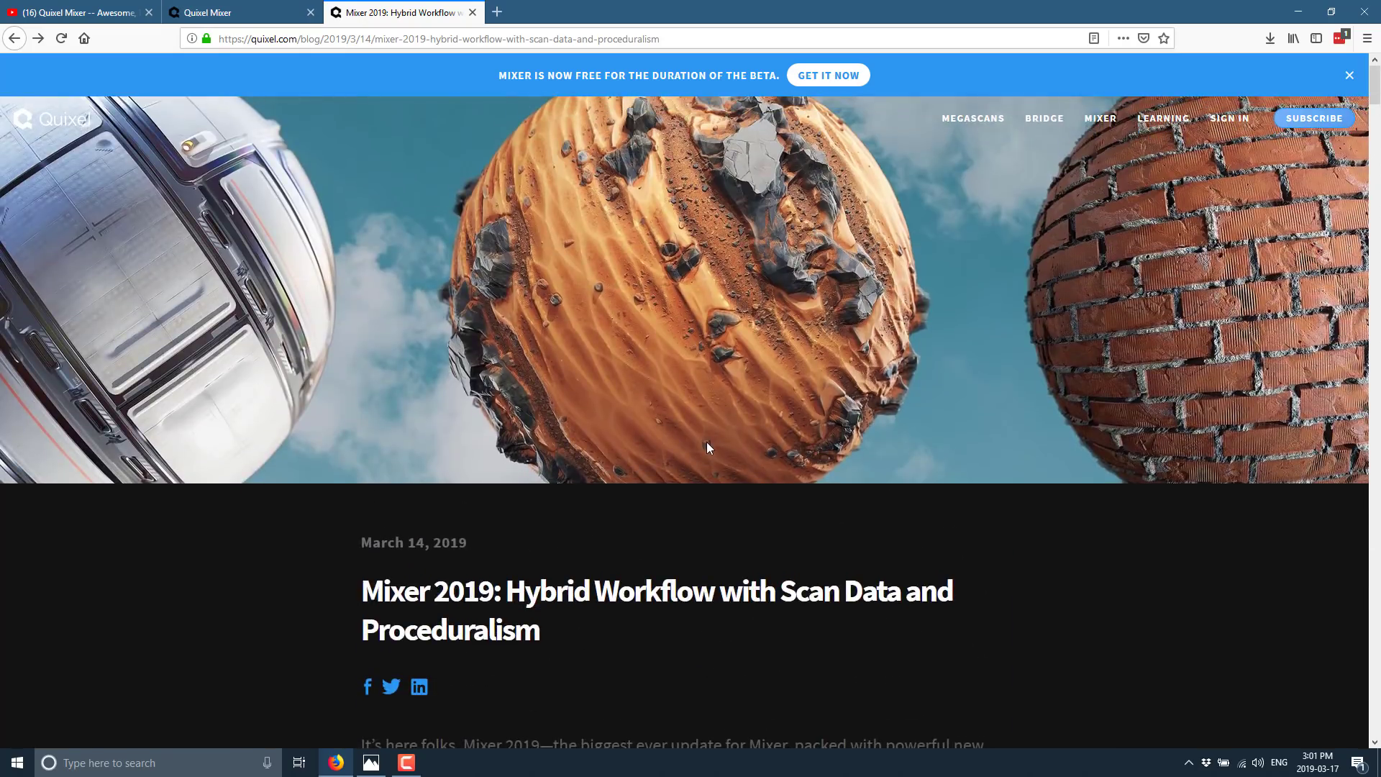